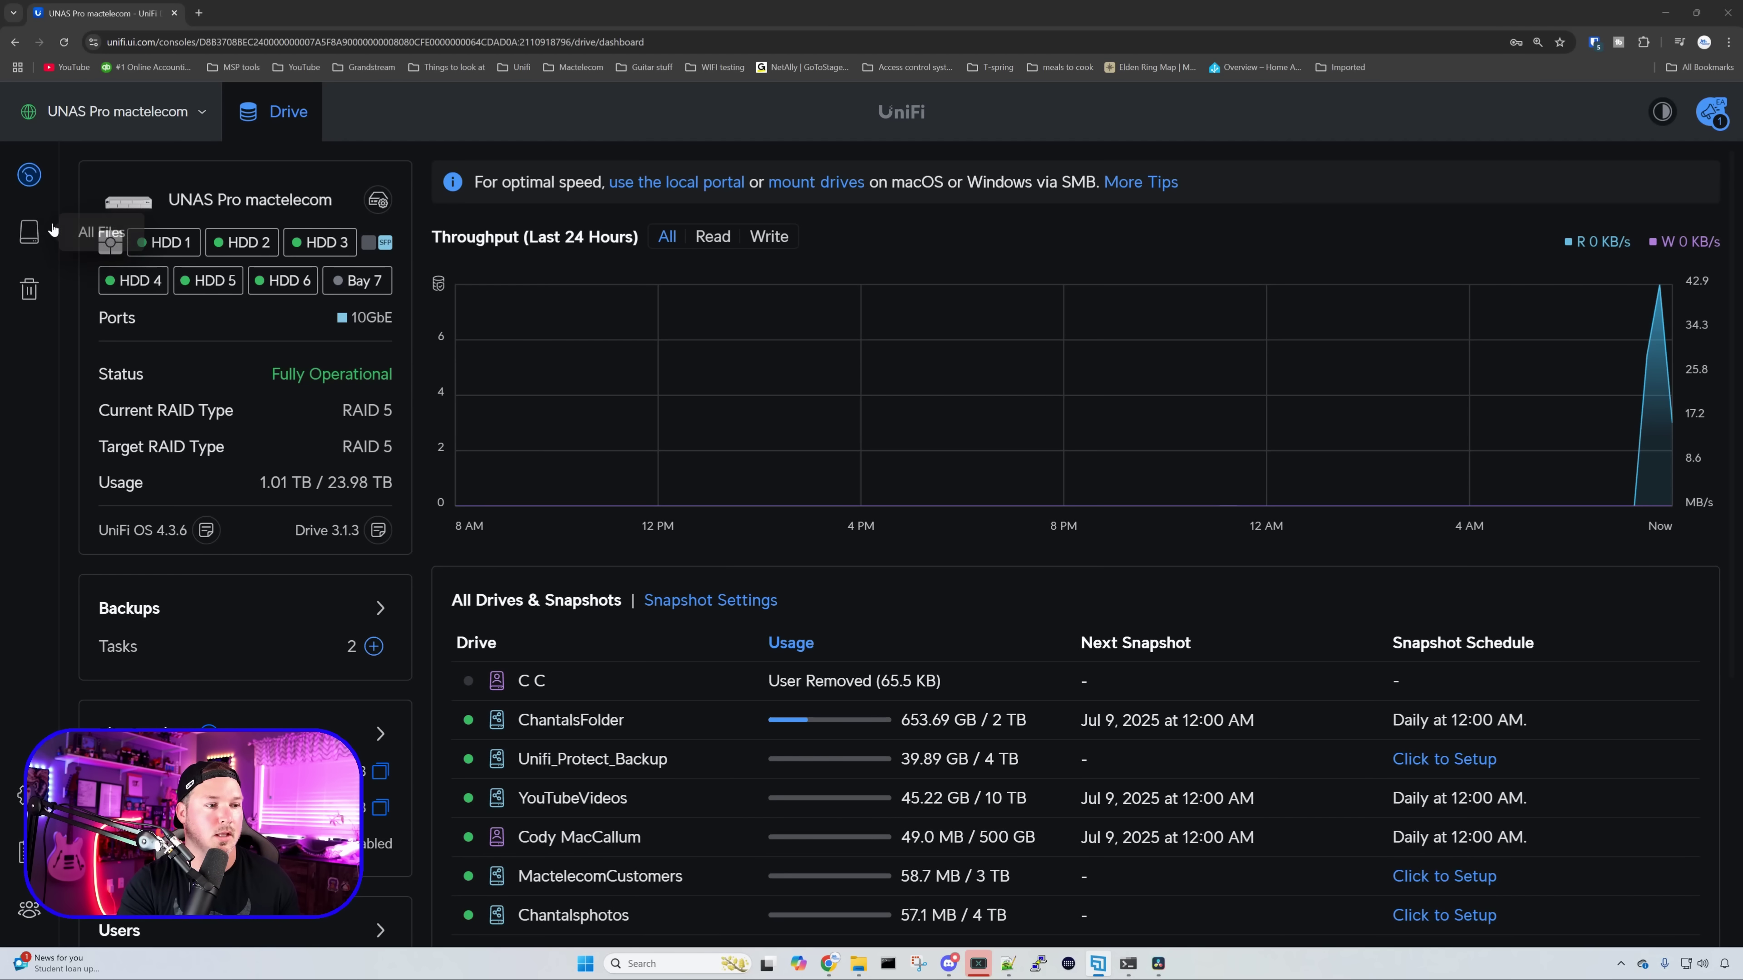
Step: Show the list of all drives and try the image, video, music and PDF file-type filters
click(29, 231)
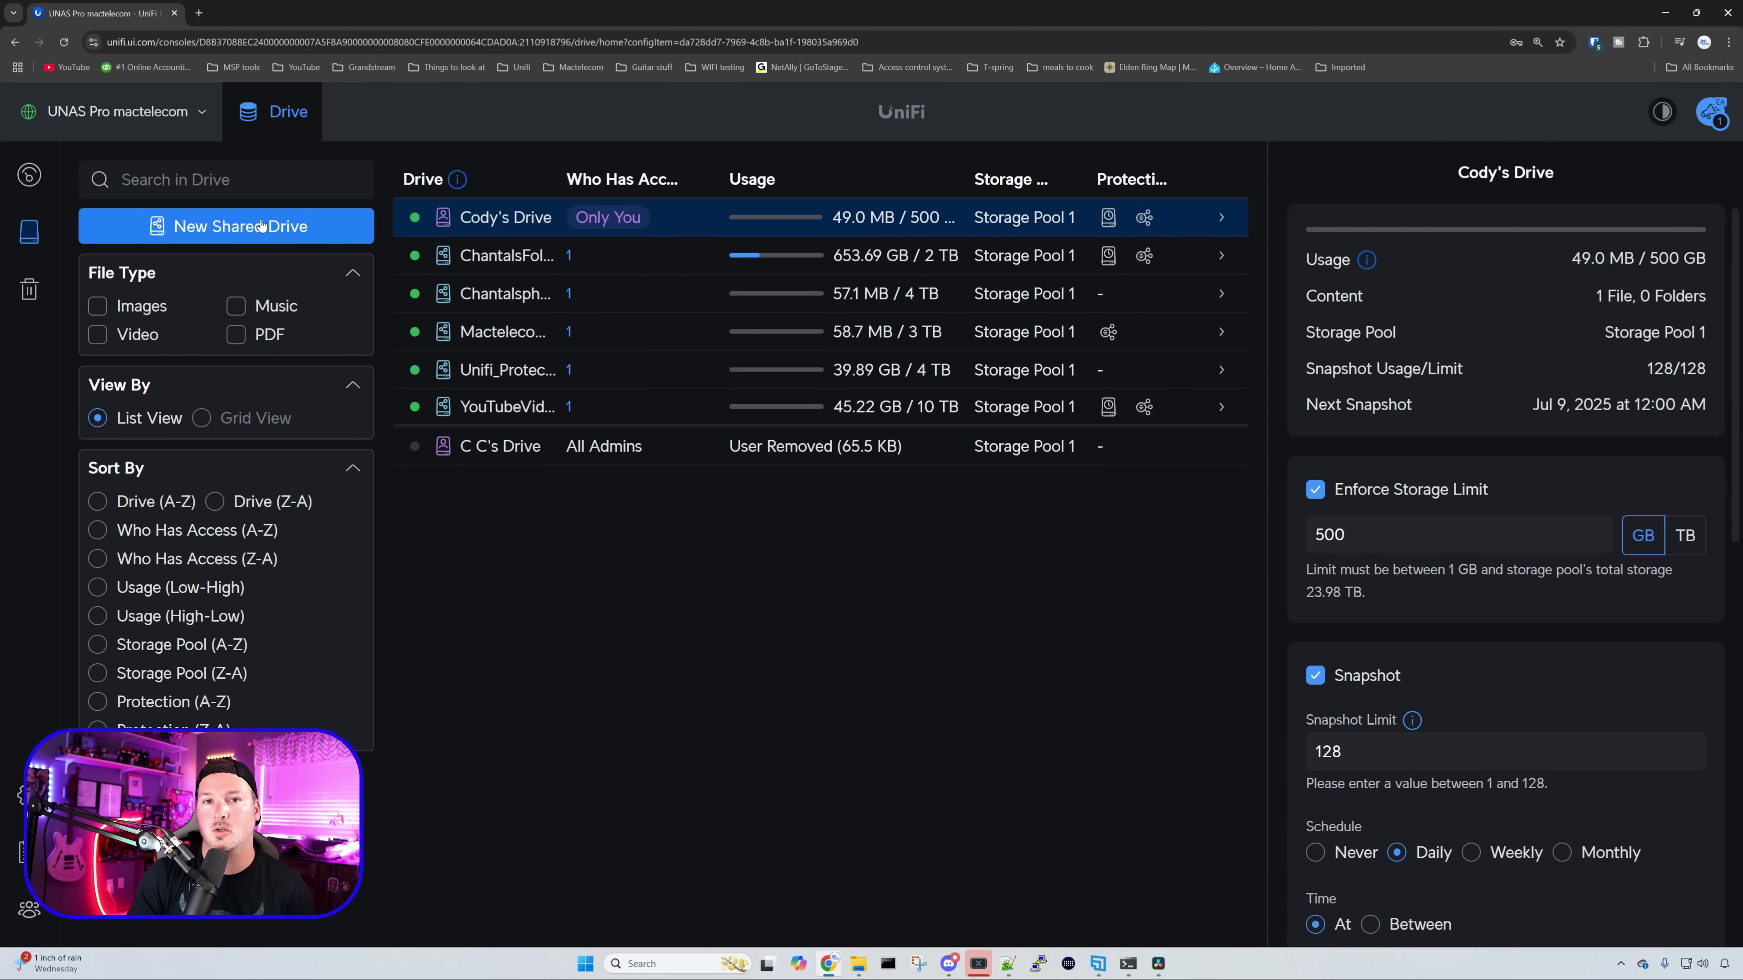
click(142, 309)
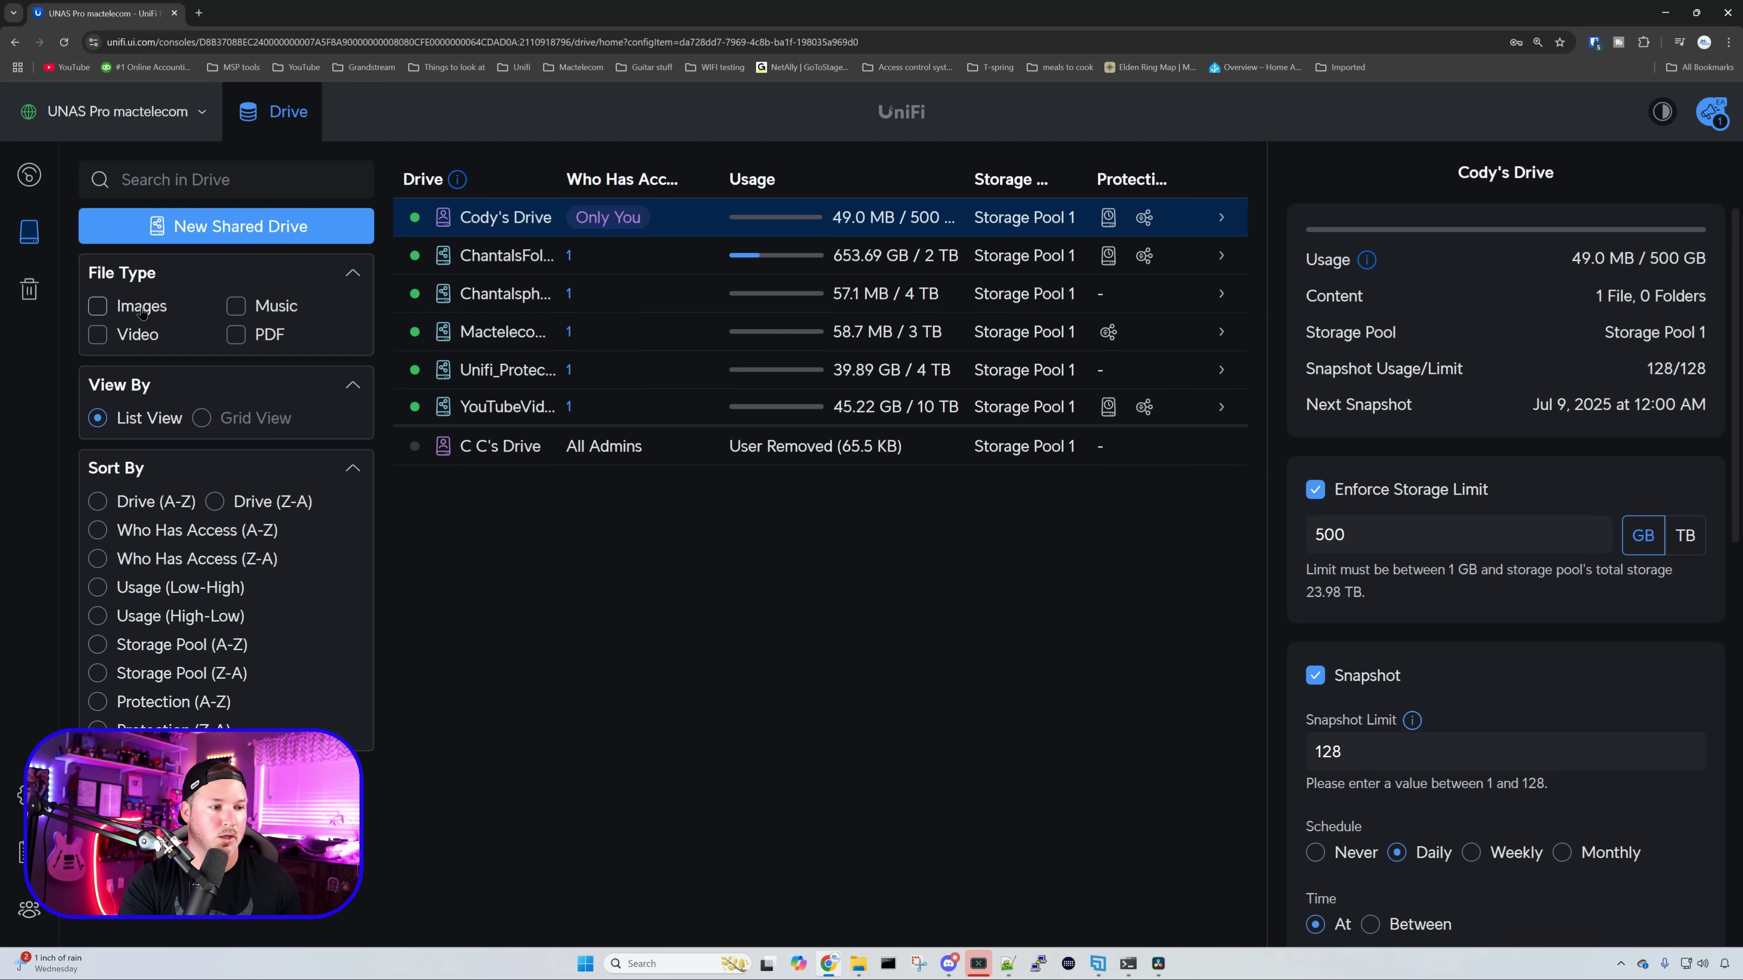
click(139, 337)
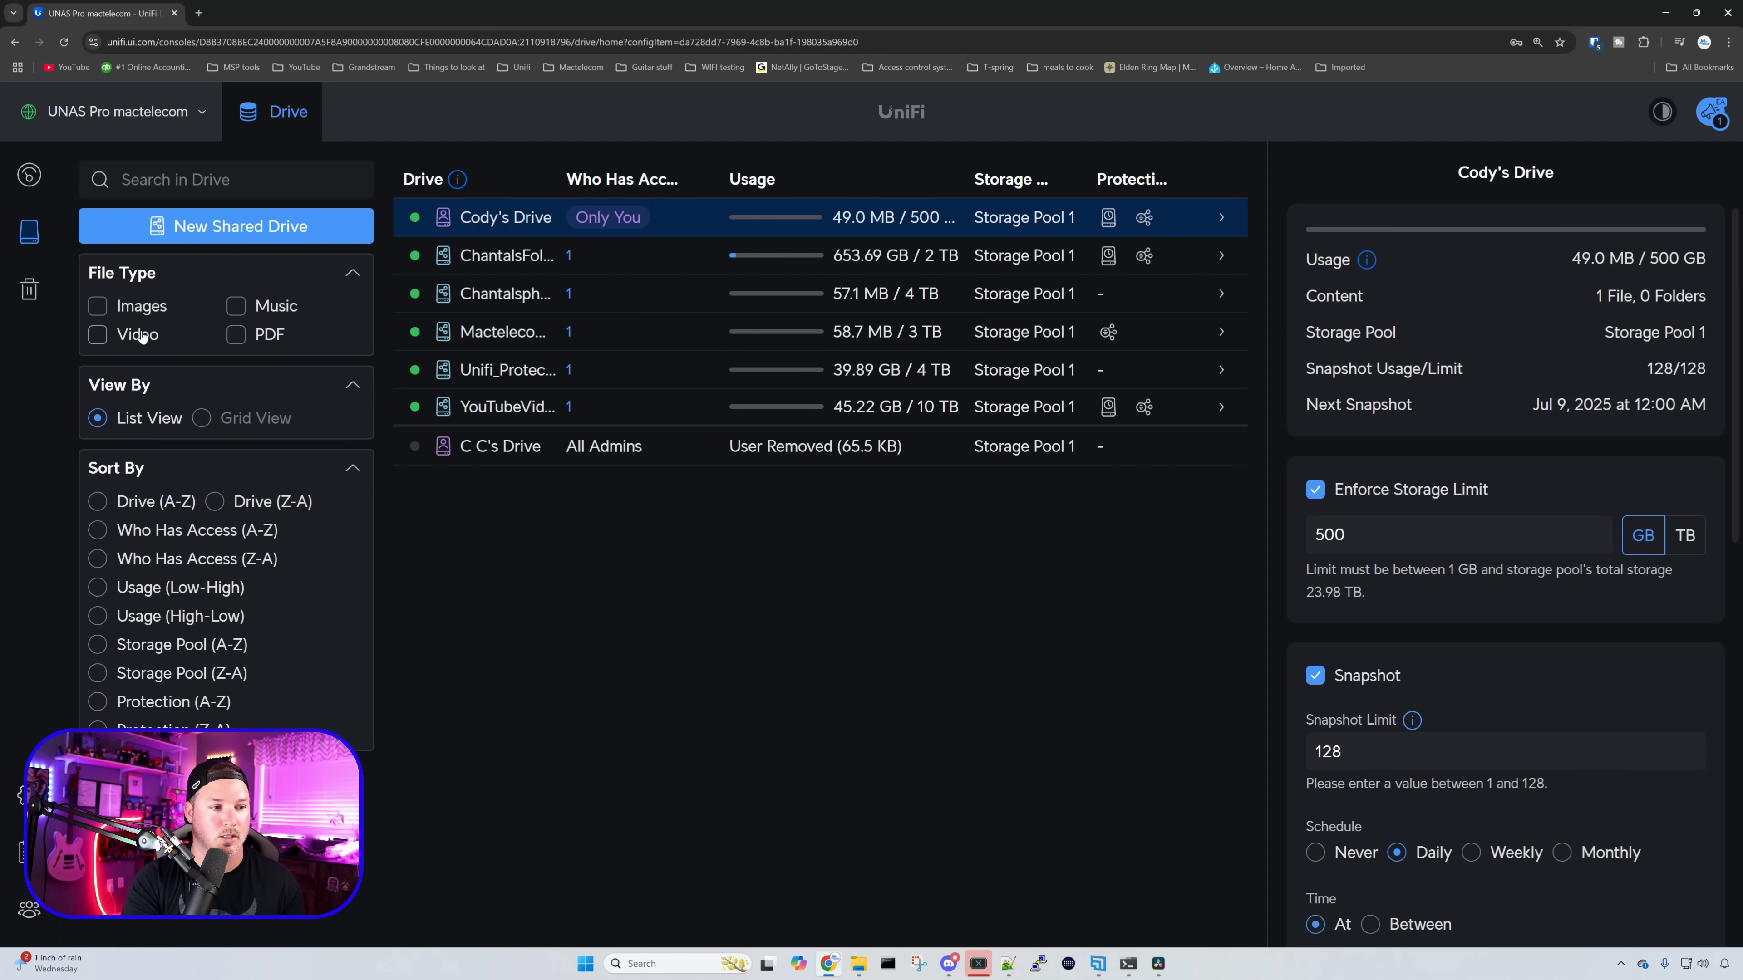
click(140, 340)
click(237, 310)
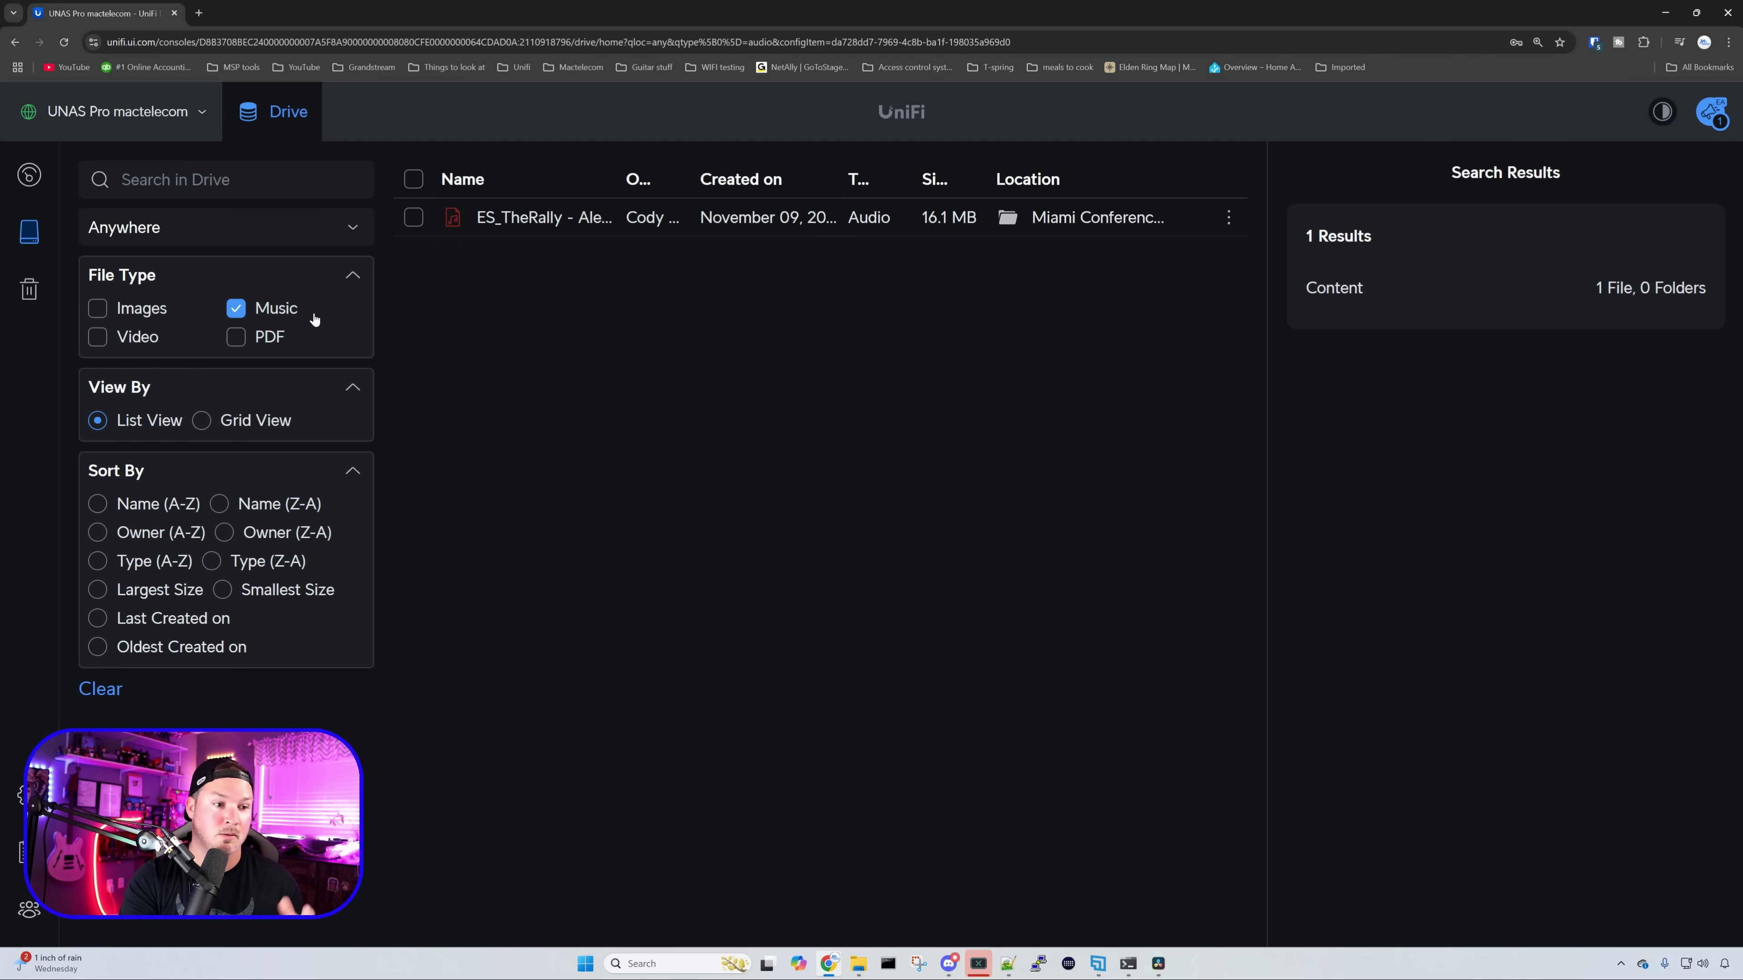
click(240, 311)
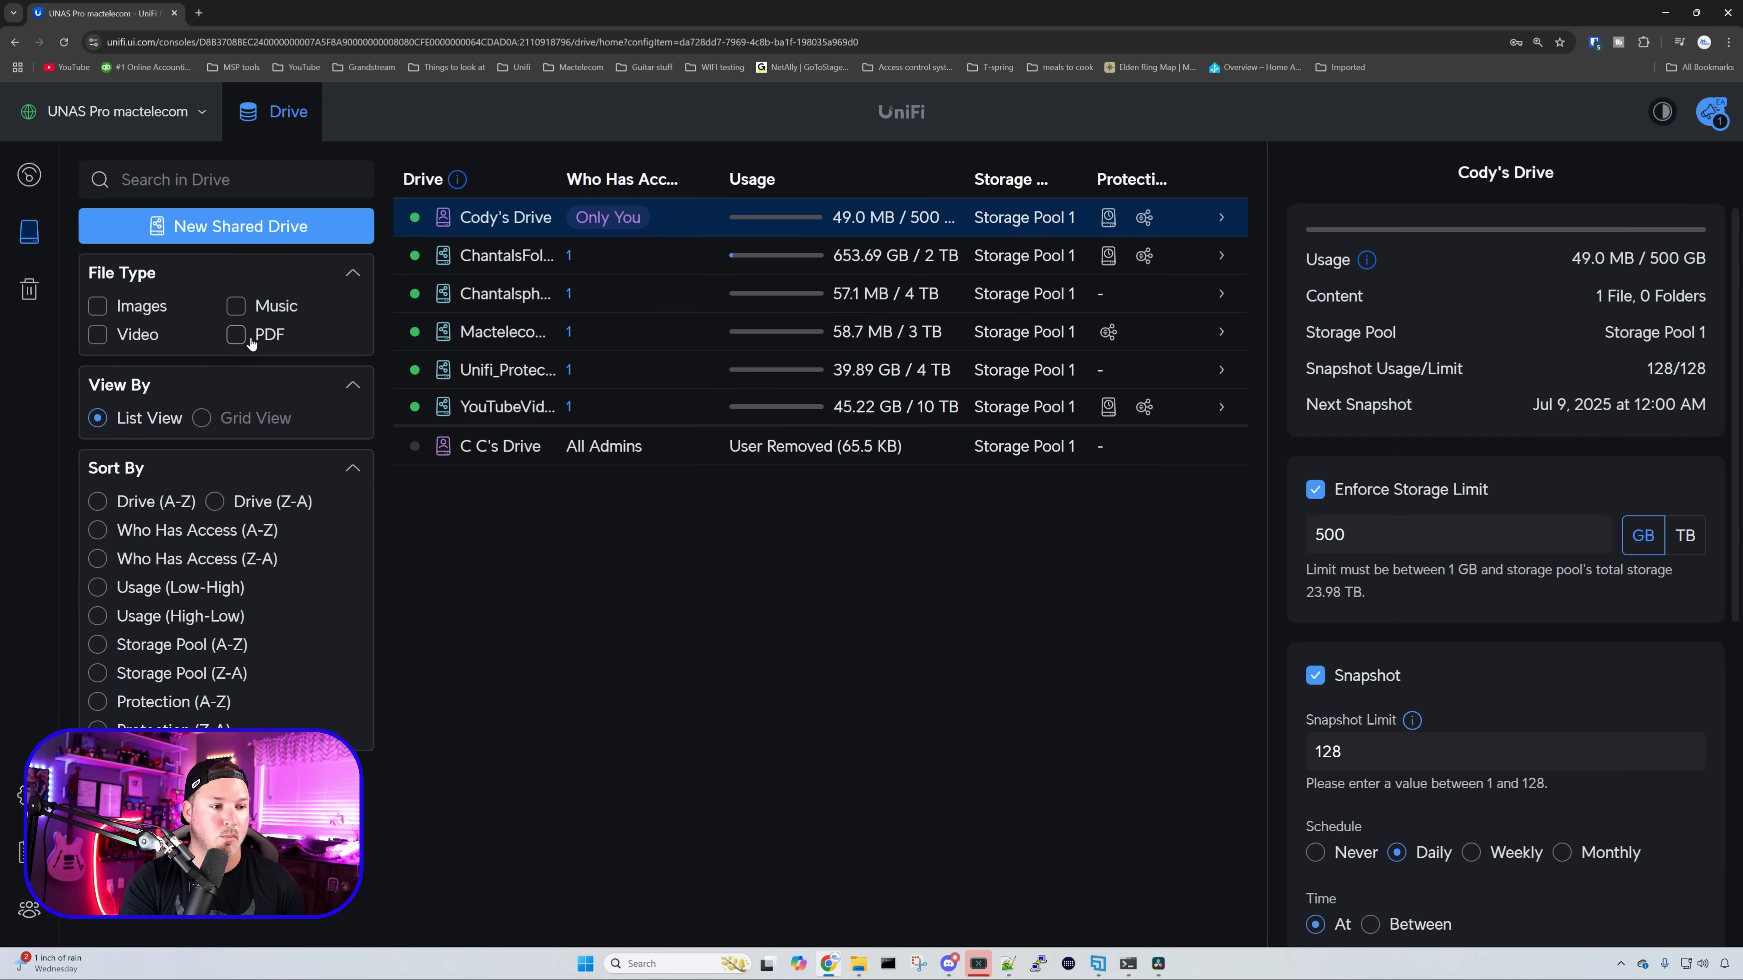
click(237, 338)
click(237, 338)
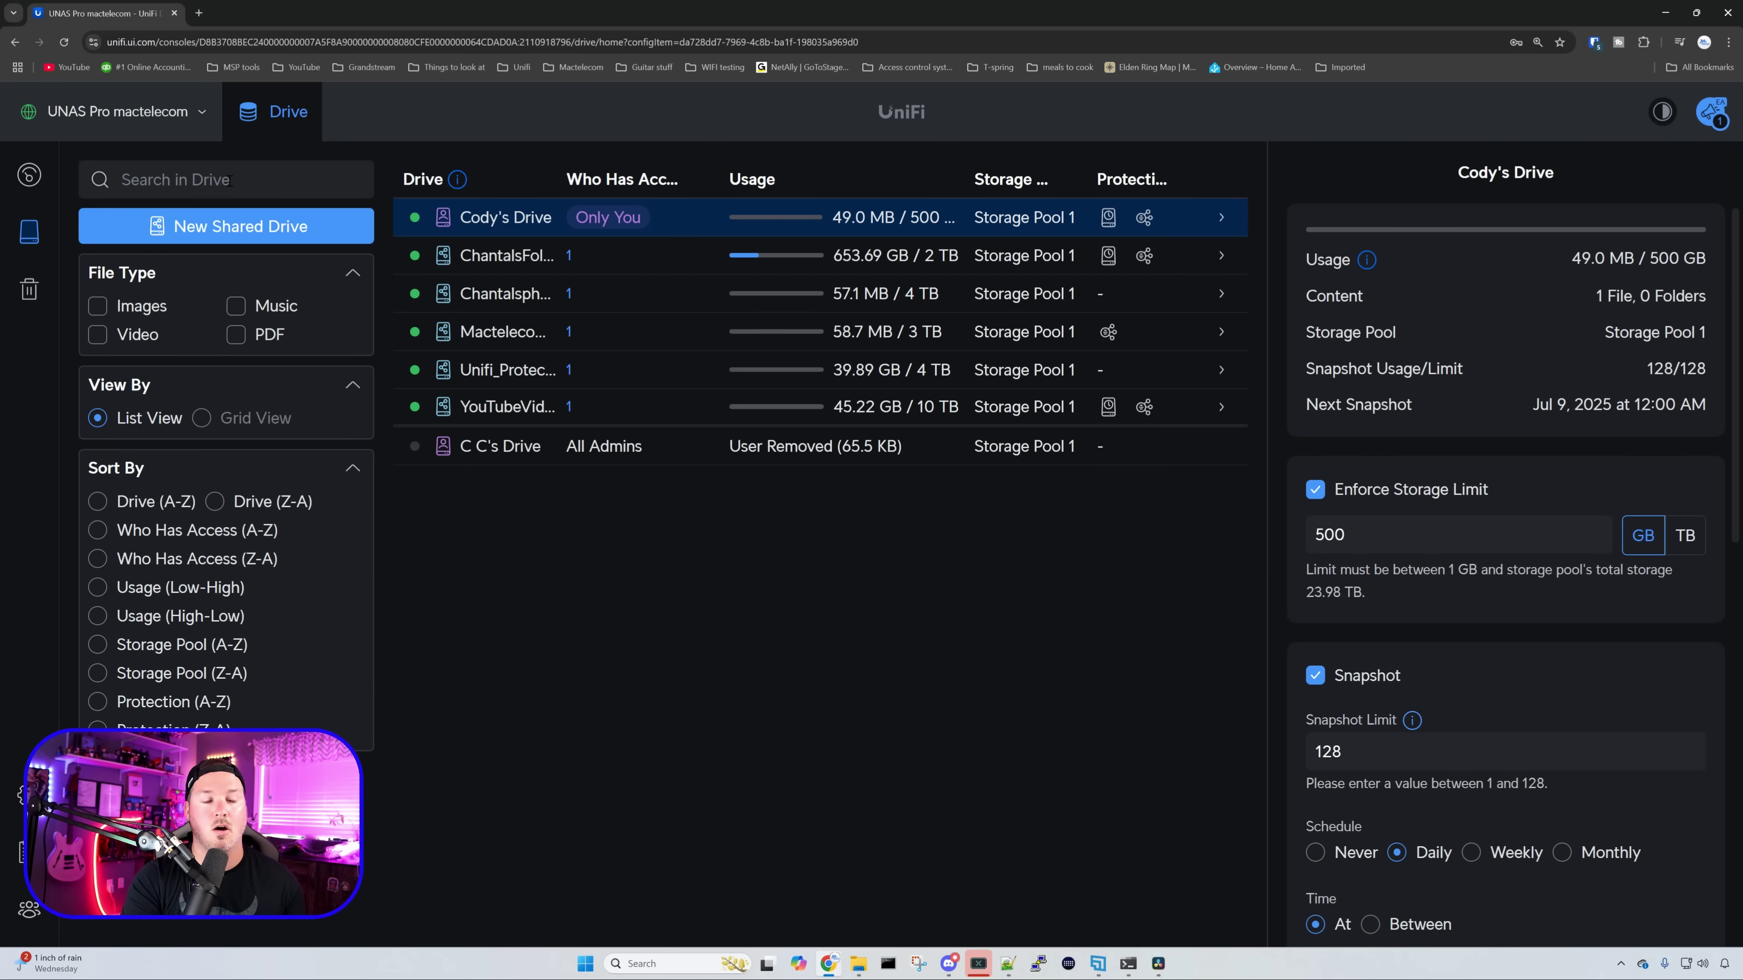
Step: Search across the drives for 'unifi'
click(229, 180)
text(unifi)
key(Return)
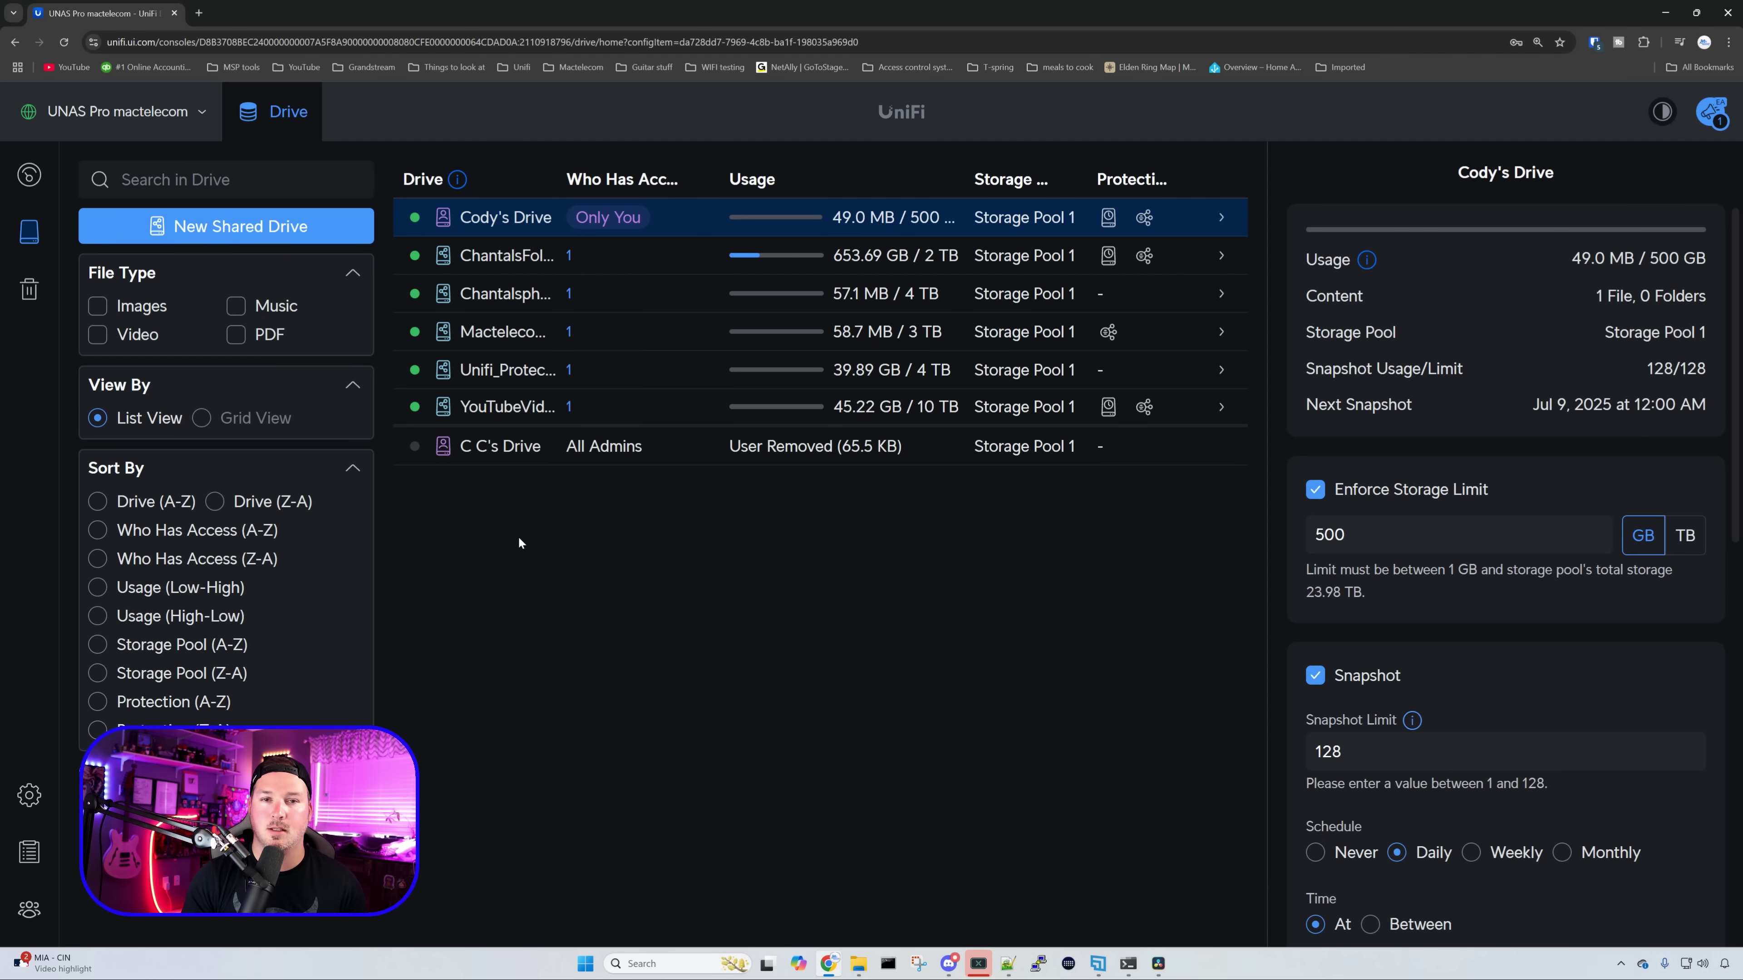
Step: Go to the Control Plane Storage settings to view Storage Pool 1 and its drives
click(29, 795)
click(225, 471)
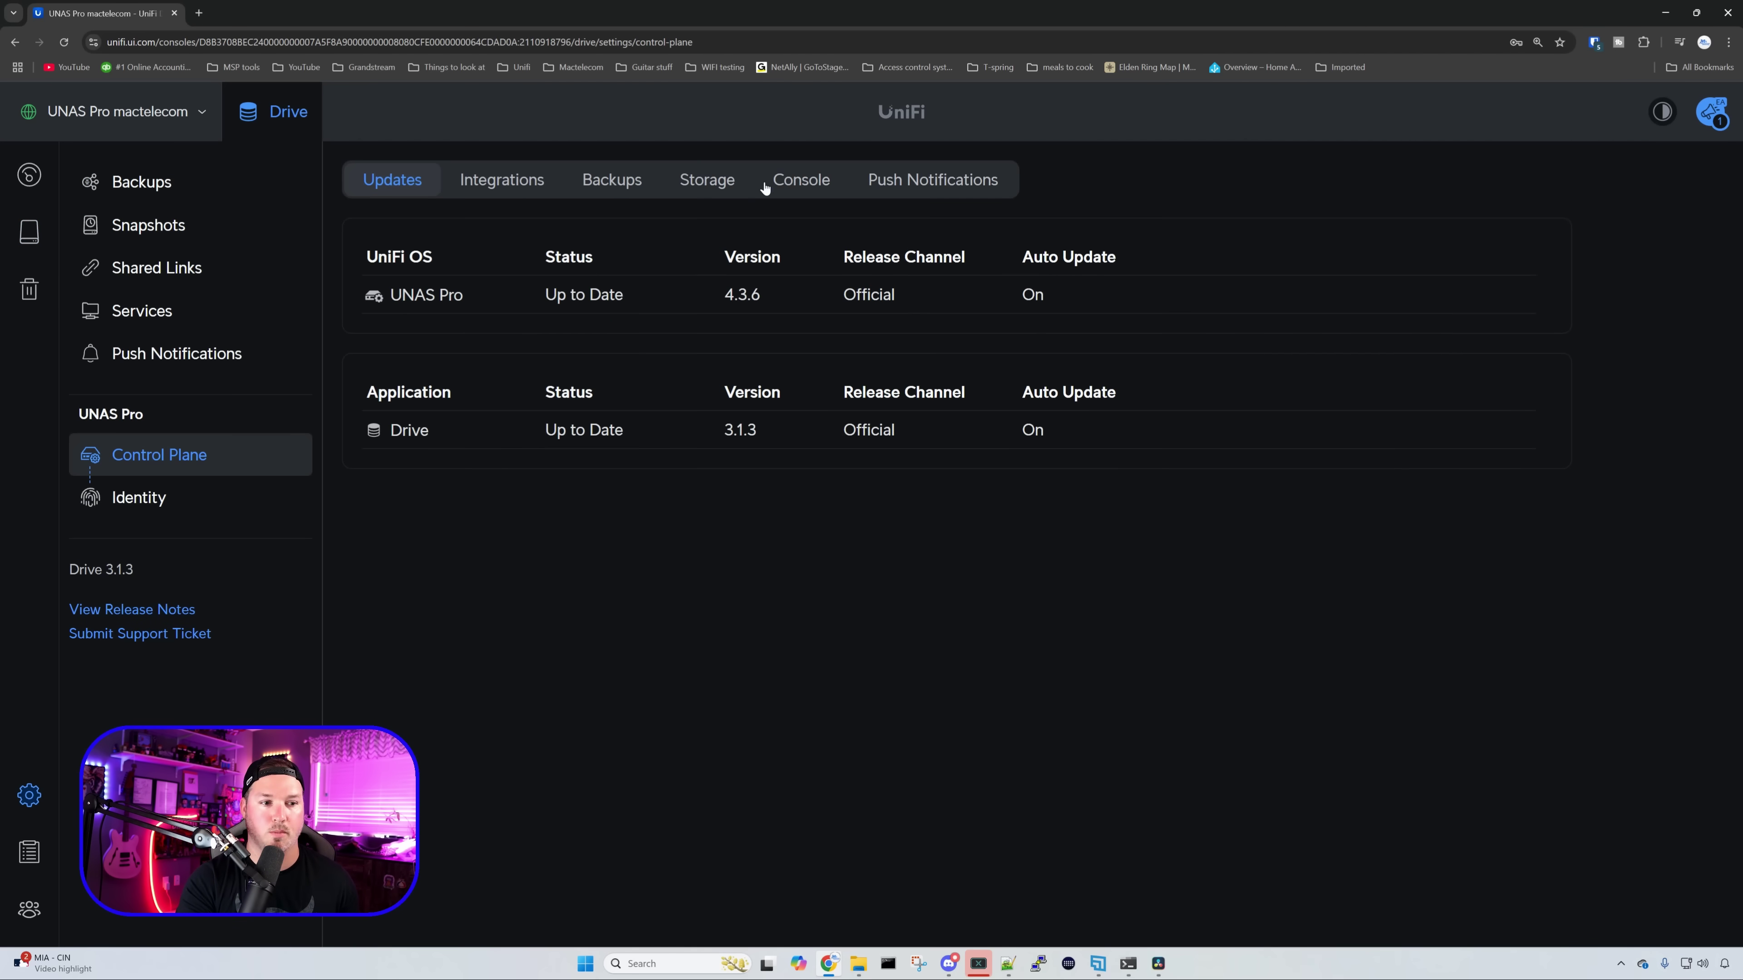
click(709, 181)
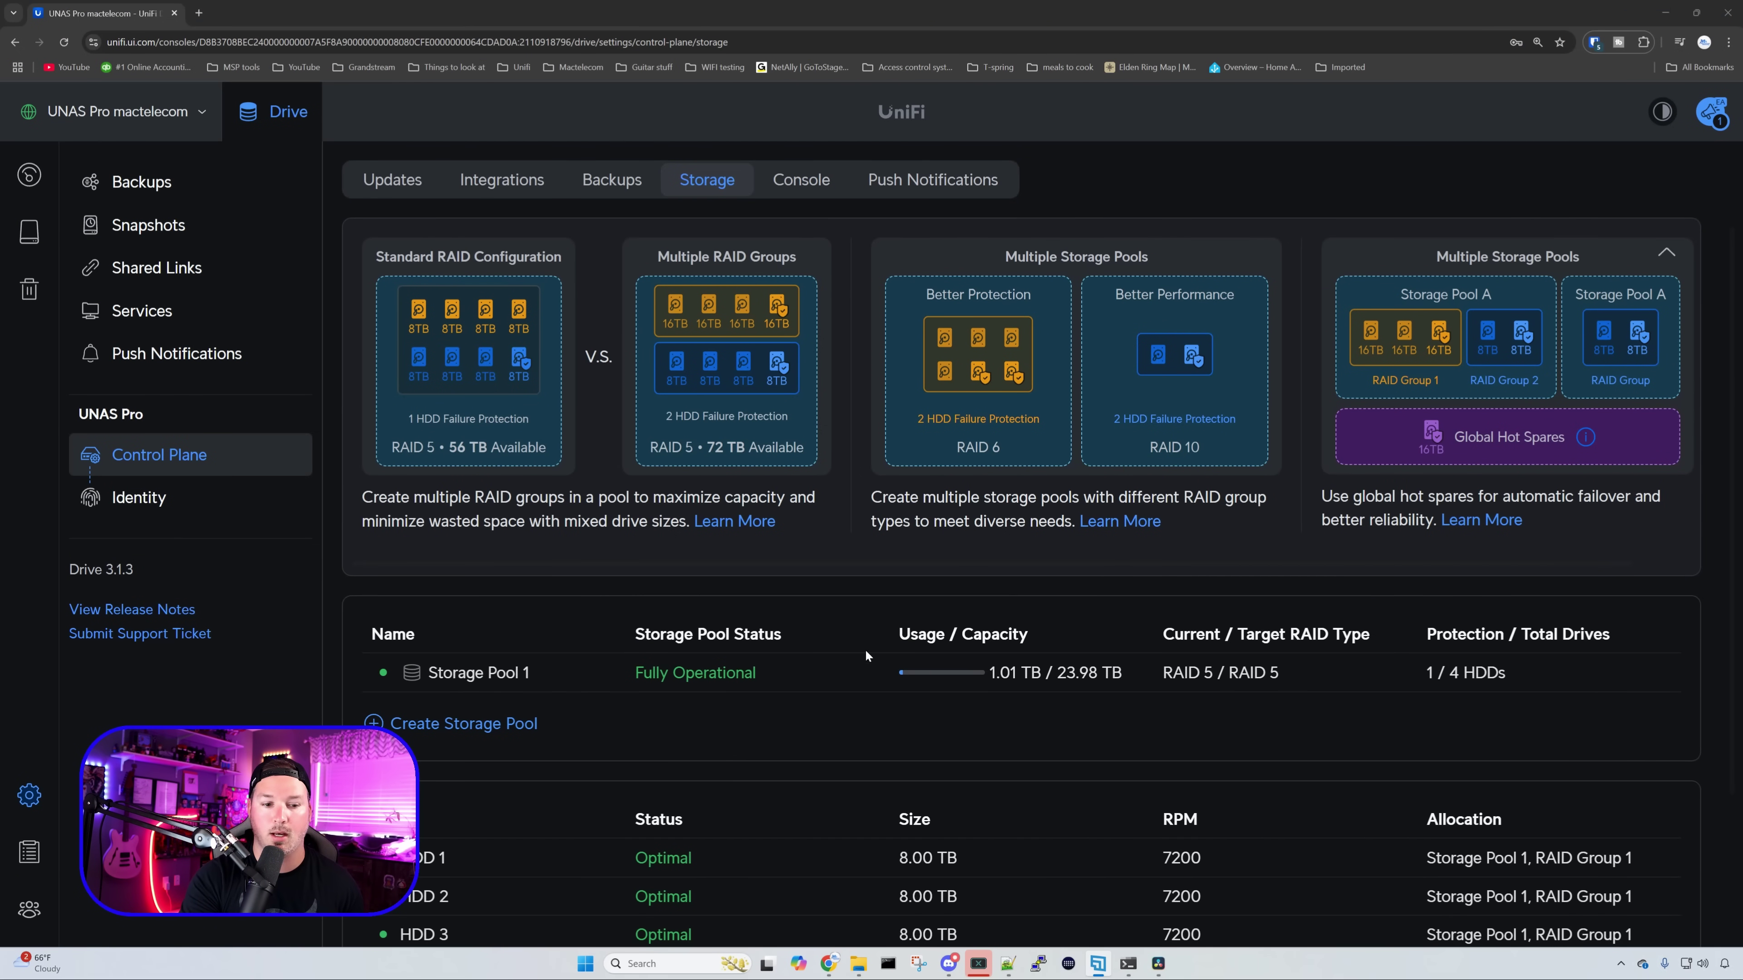
Step: View Storage Pool 1's details: RAID 5, with 1.01 TB of 23.98 TB used
click(863, 670)
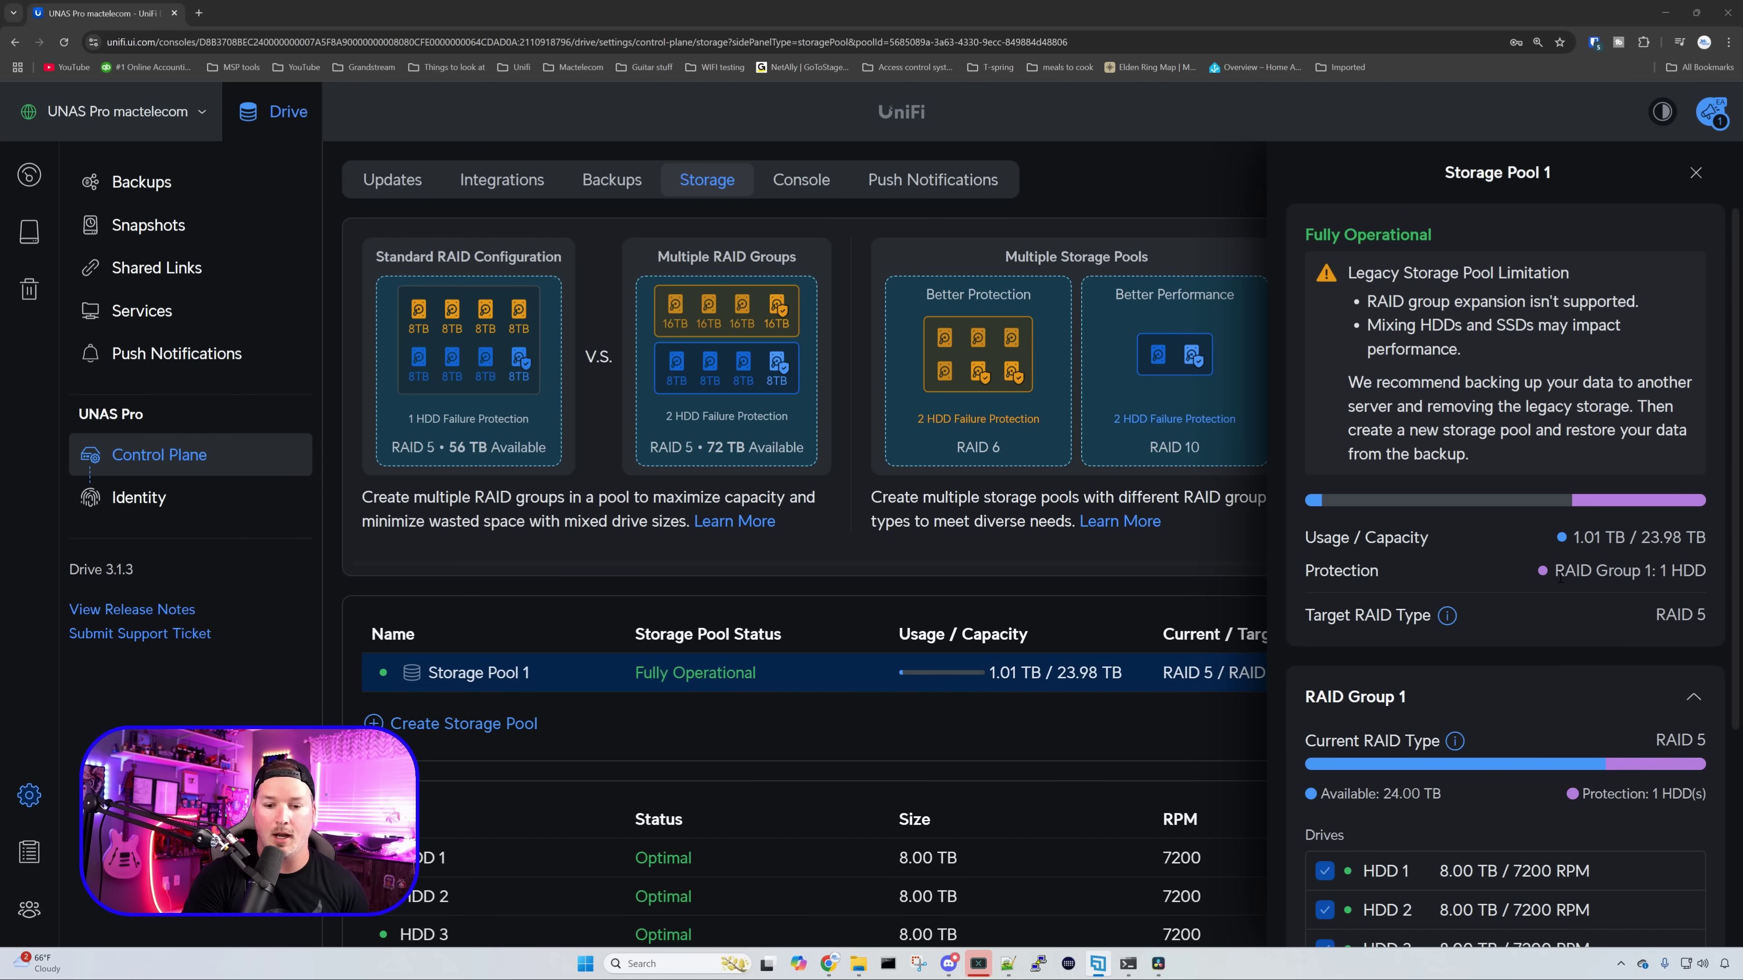
Step: Start removing Storage Pool 1 from the bottom of its details panel
scroll(1560, 577, down, 4)
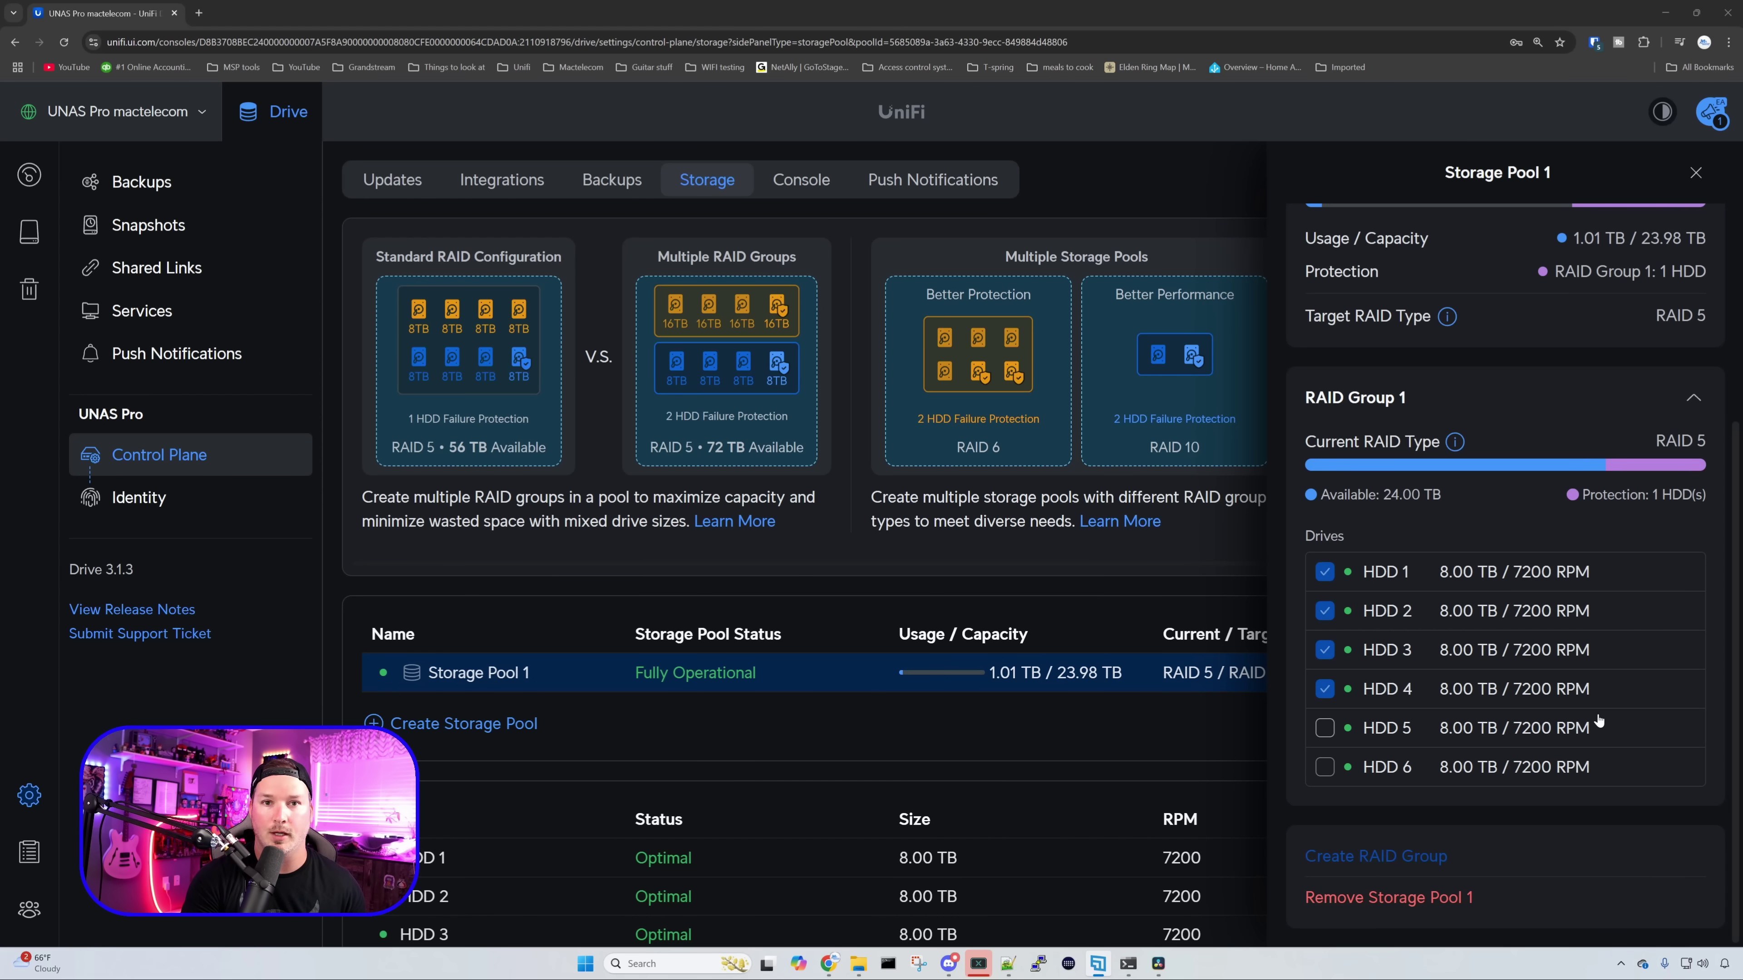
click(1407, 905)
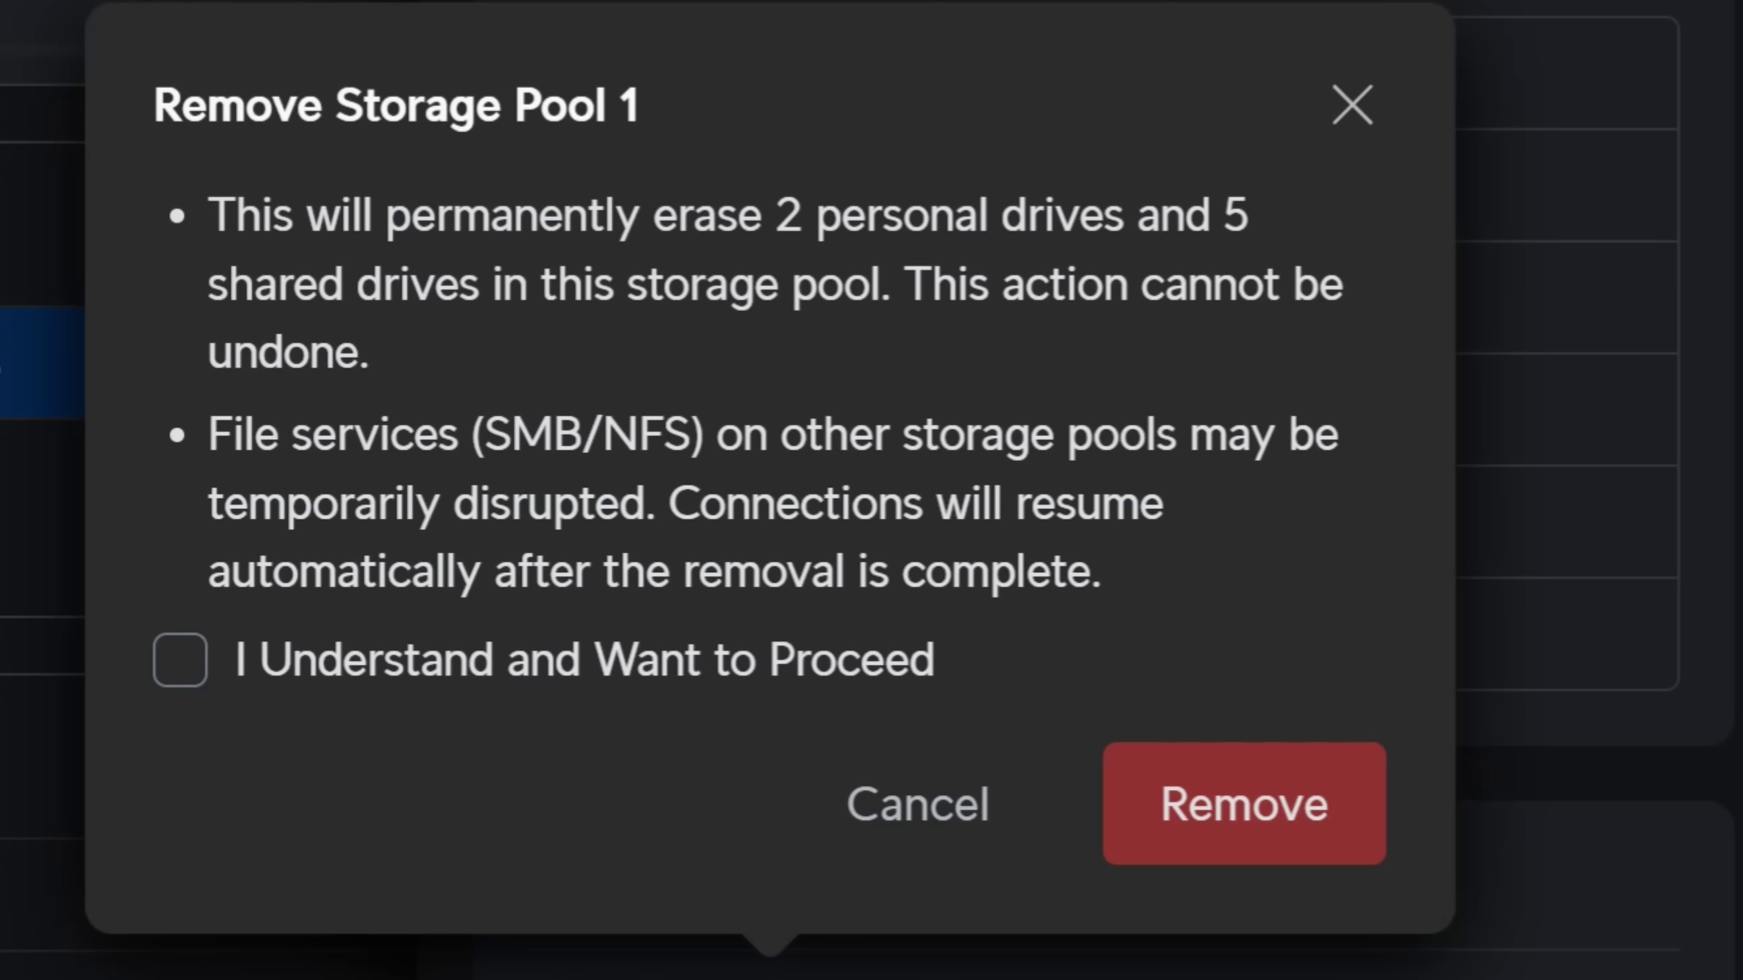
Step: Acknowledge permanent erasure, remove Storage Pool 1, and begin setting up new storage
click(180, 659)
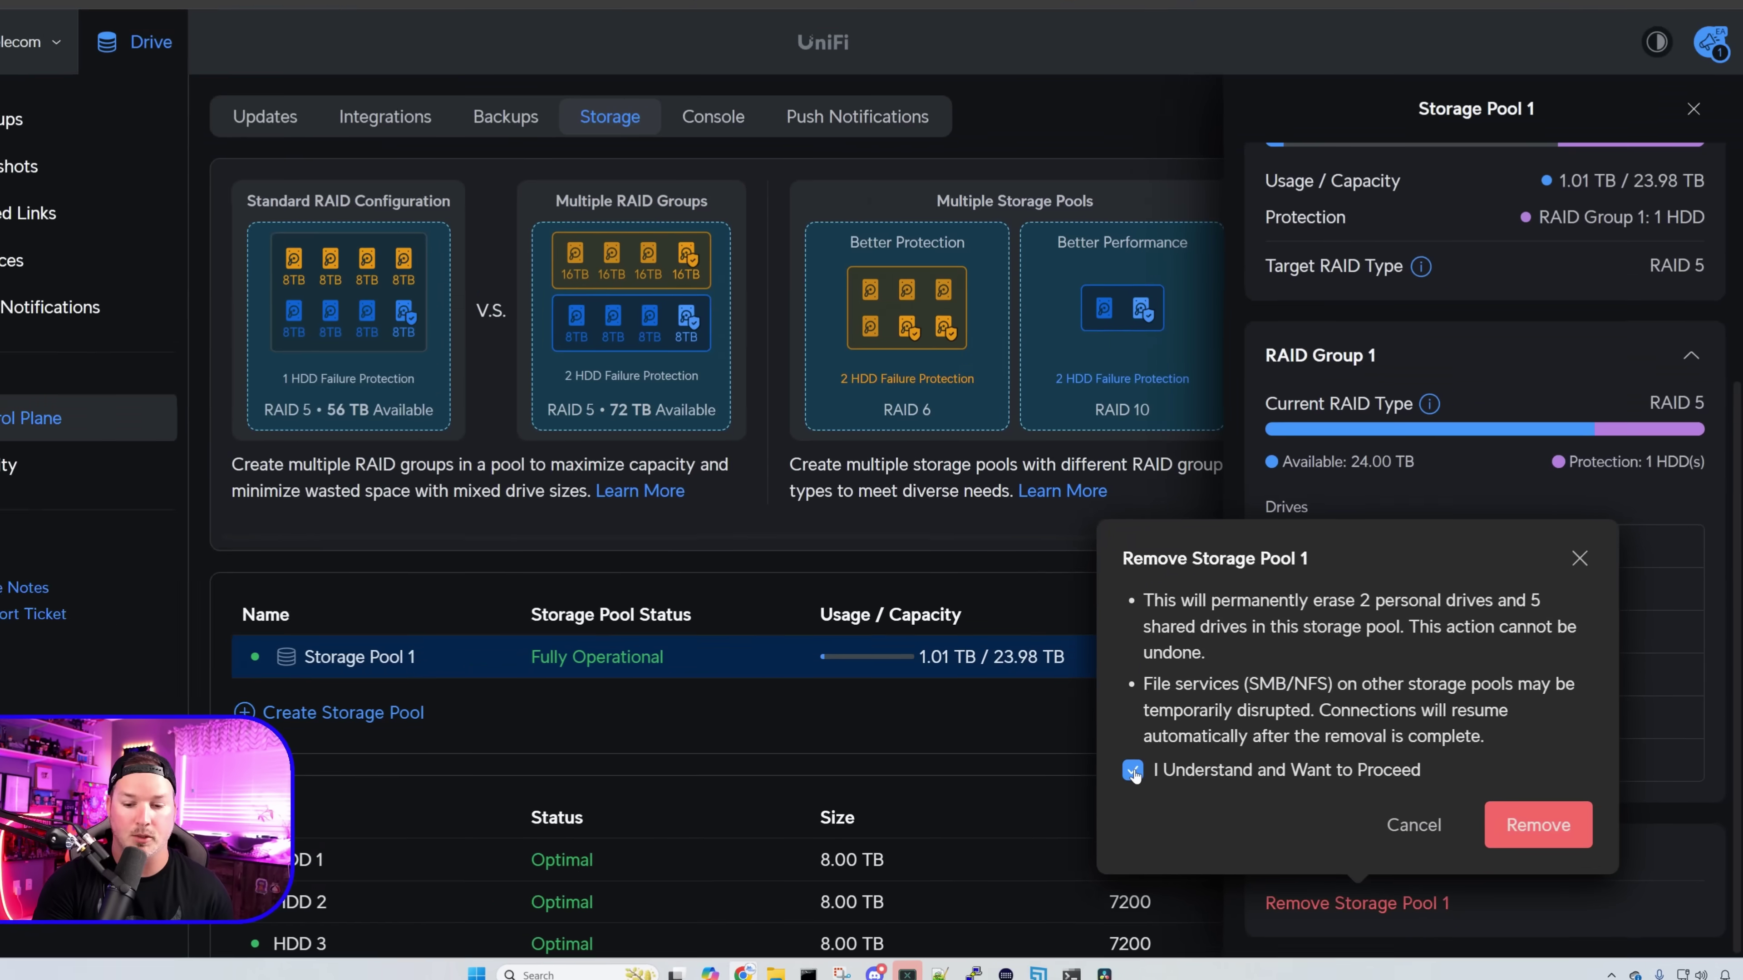
click(1553, 825)
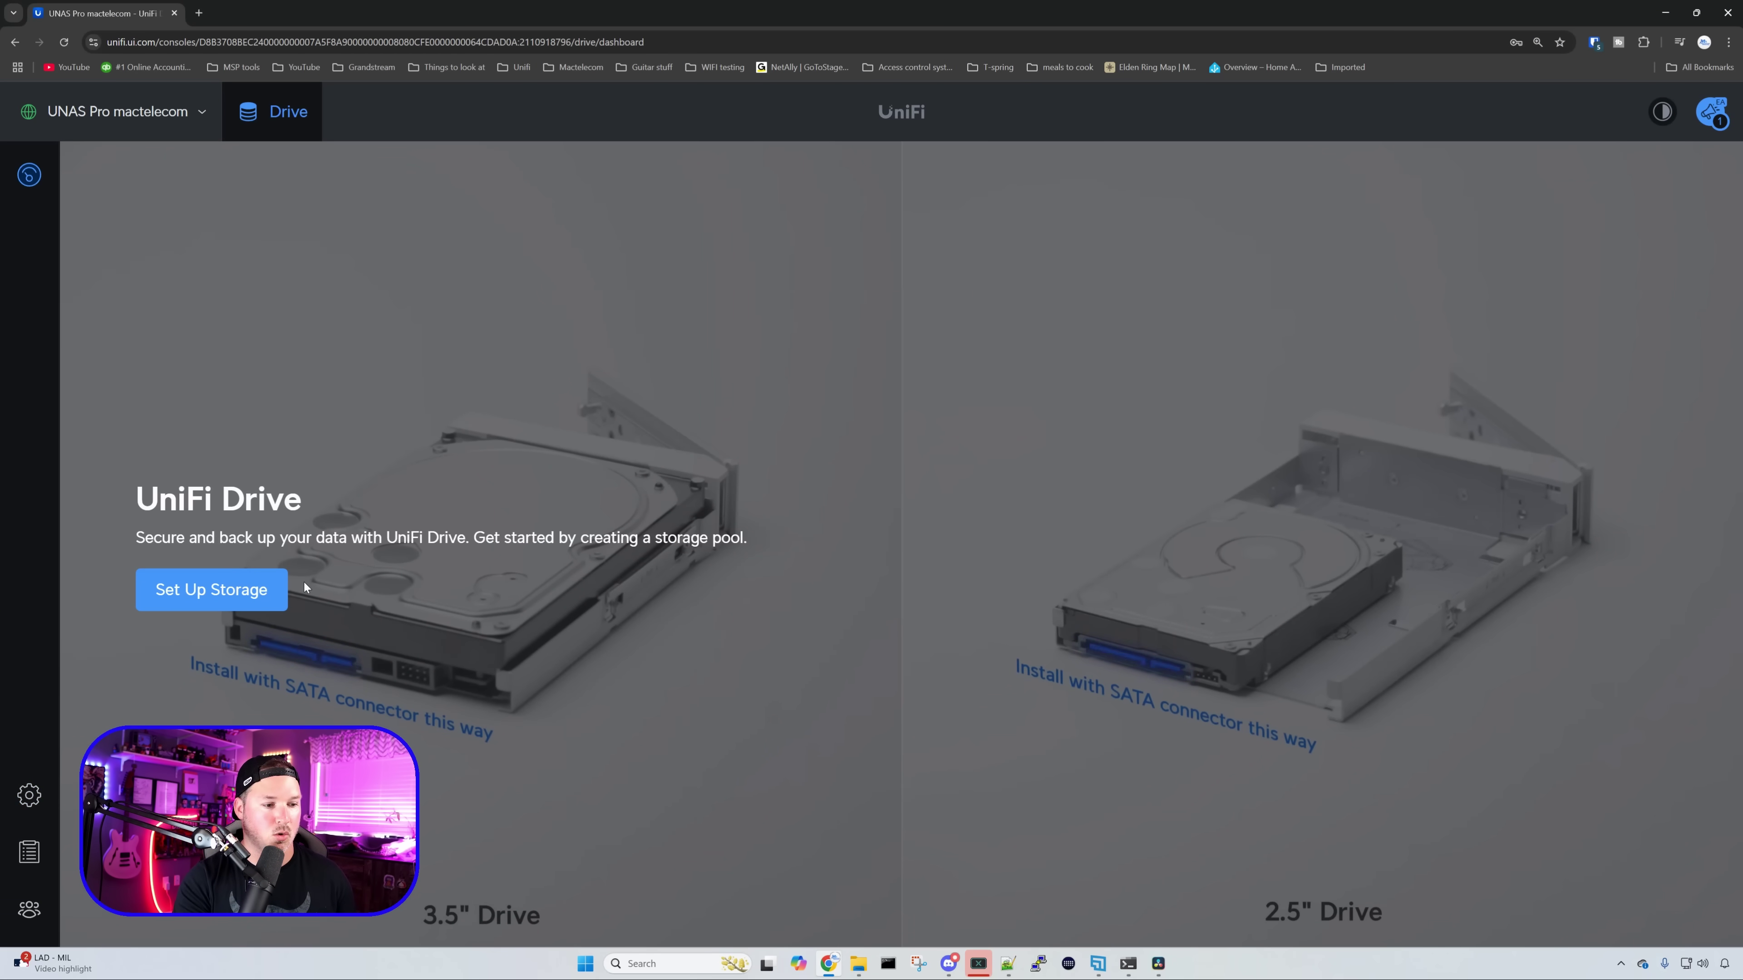
click(275, 593)
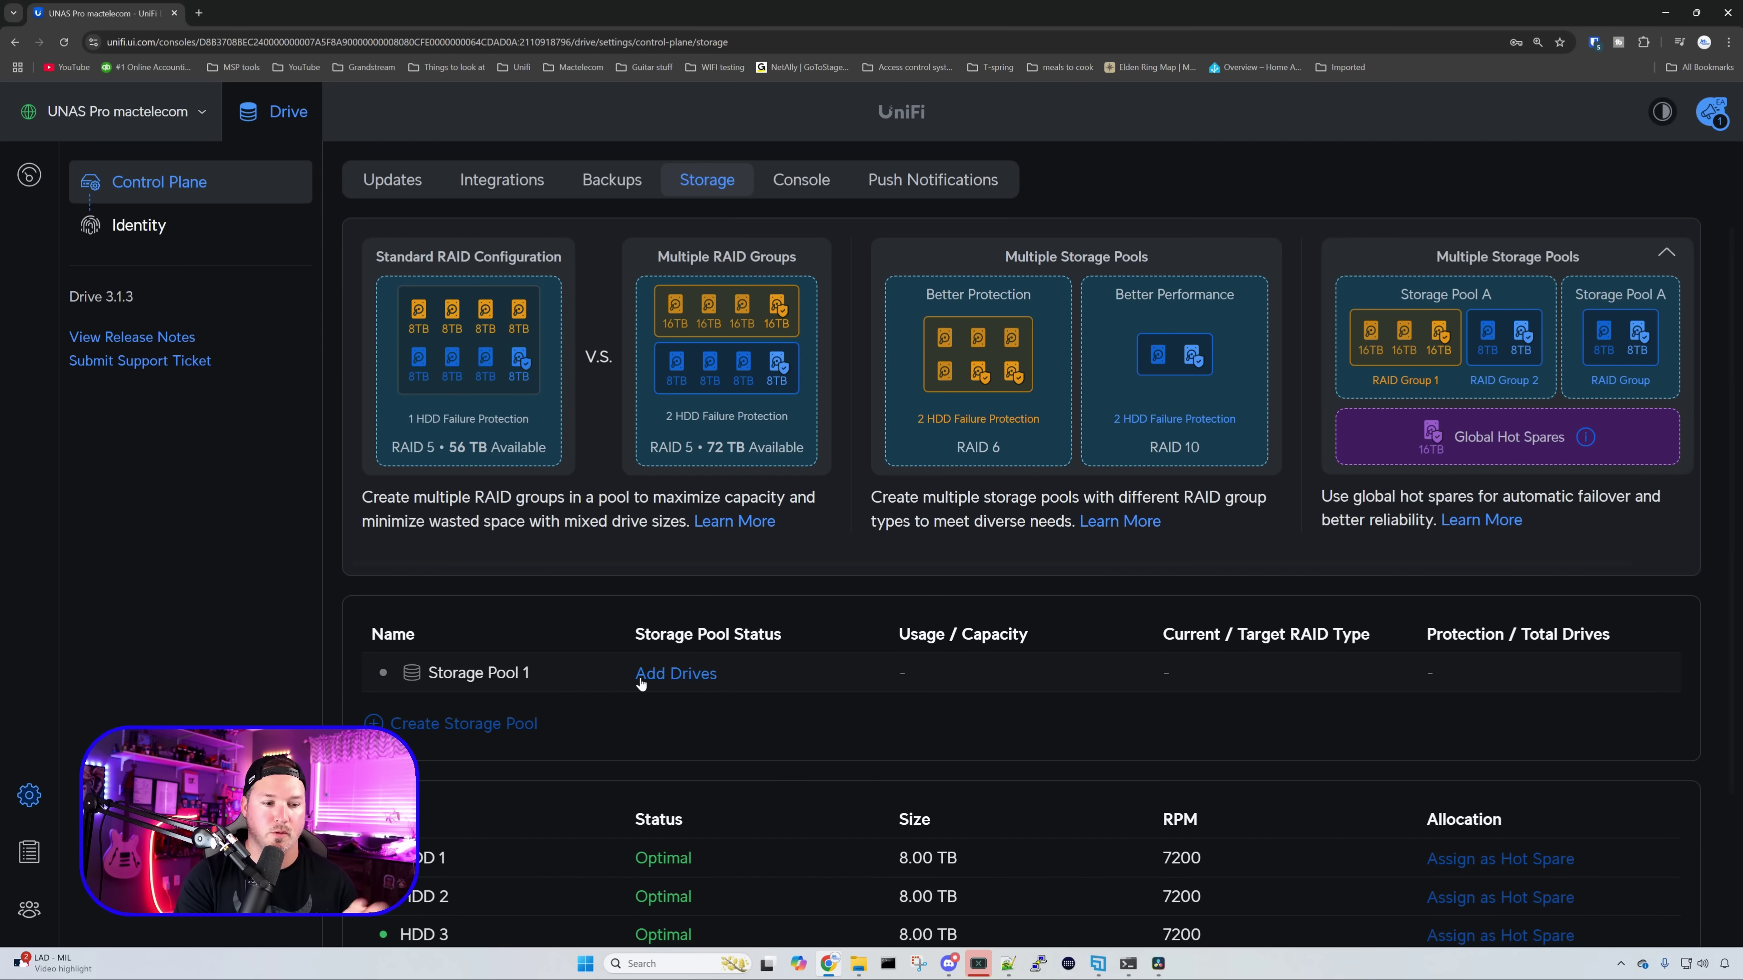
Step: Add HDD 1, 2, 3 and 4 to RAID Group 1 of Storage Pool 1
click(673, 680)
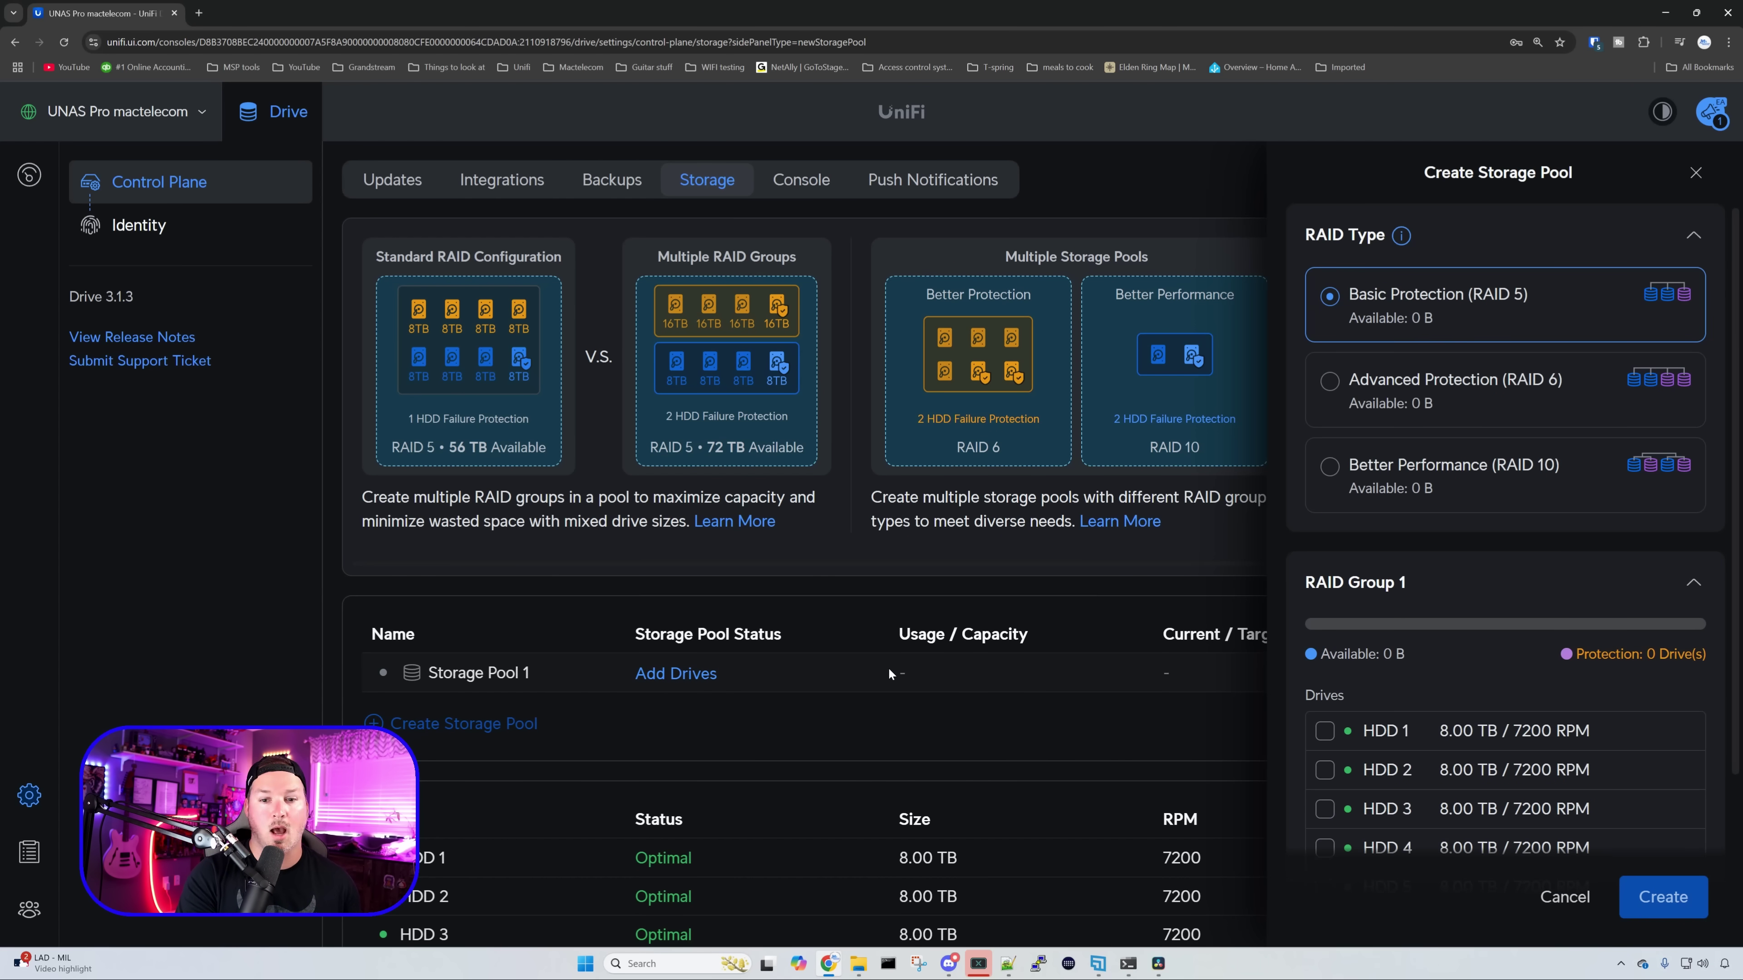
scroll(1337, 652, down, 2)
click(1325, 596)
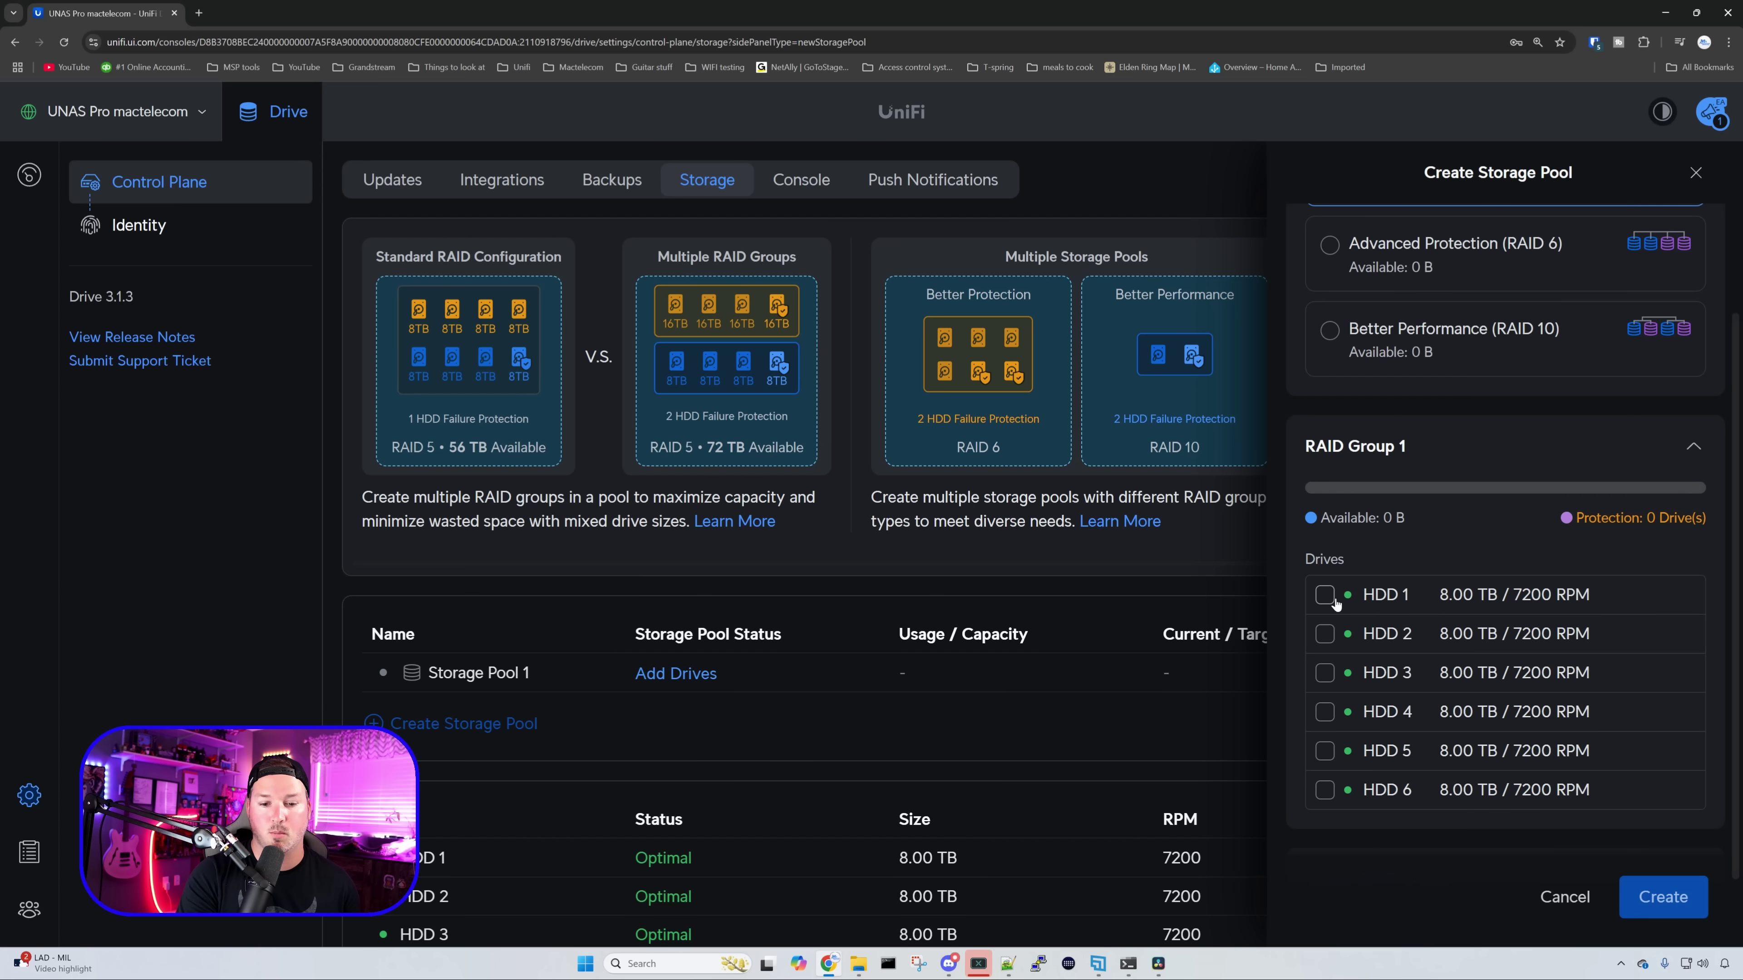
click(1324, 635)
click(1324, 674)
click(1325, 713)
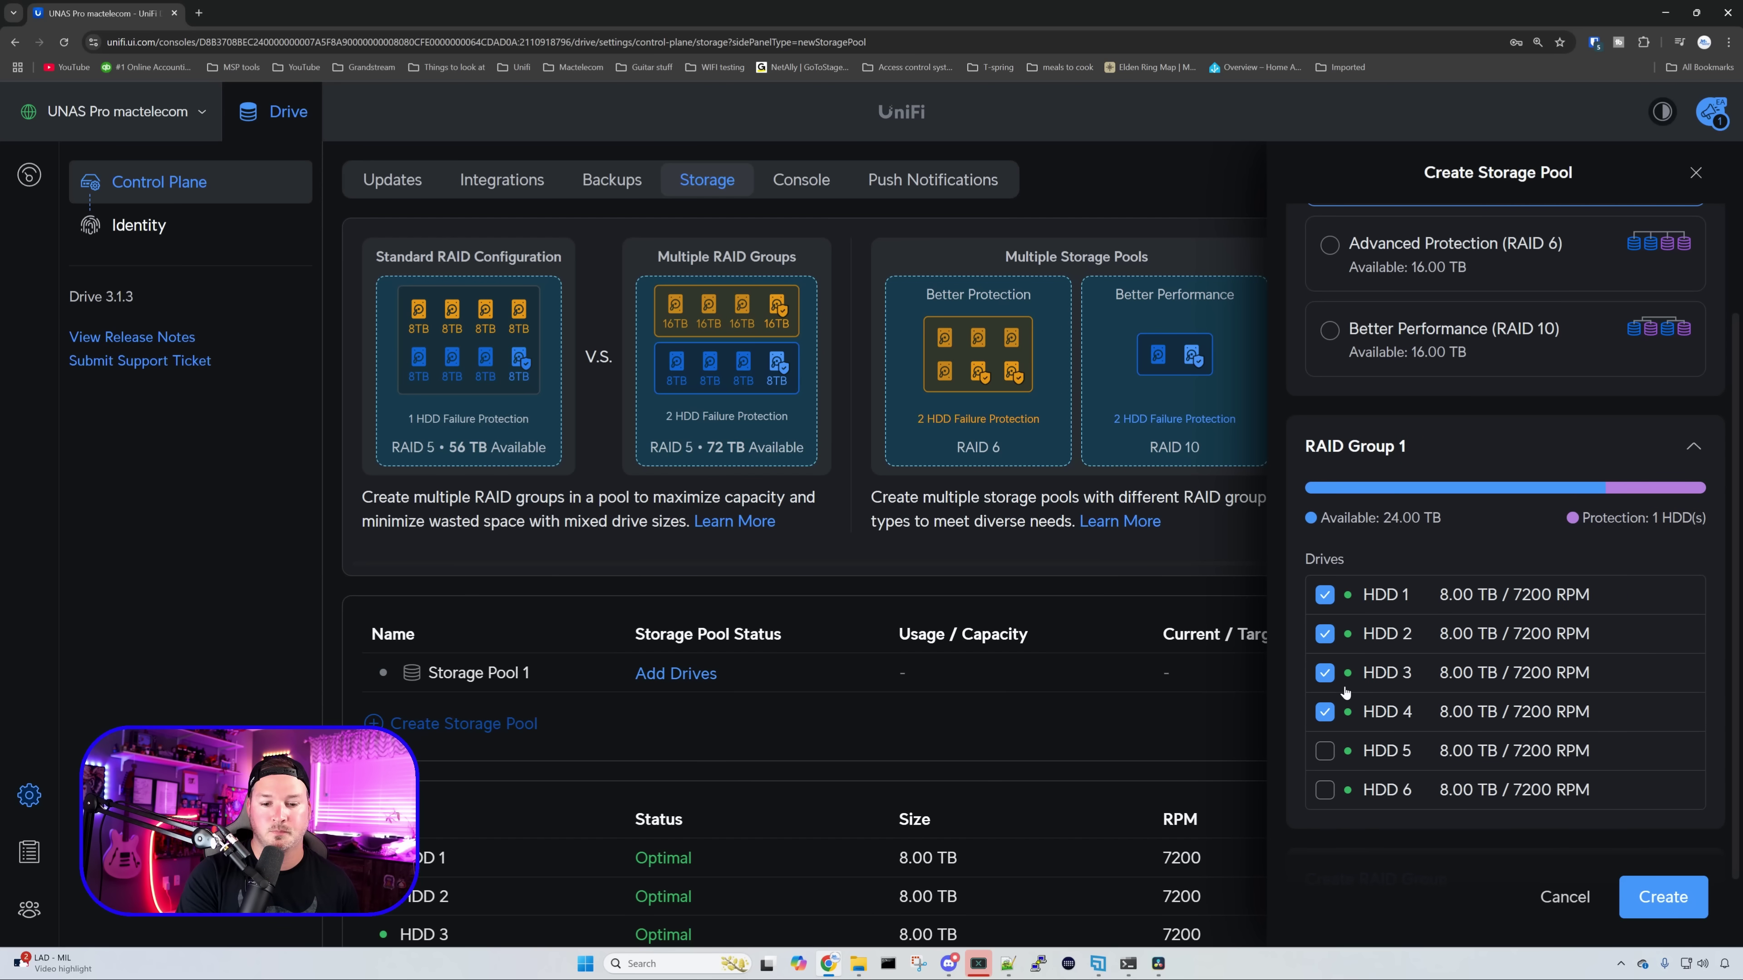
scroll(1338, 700, down, 1)
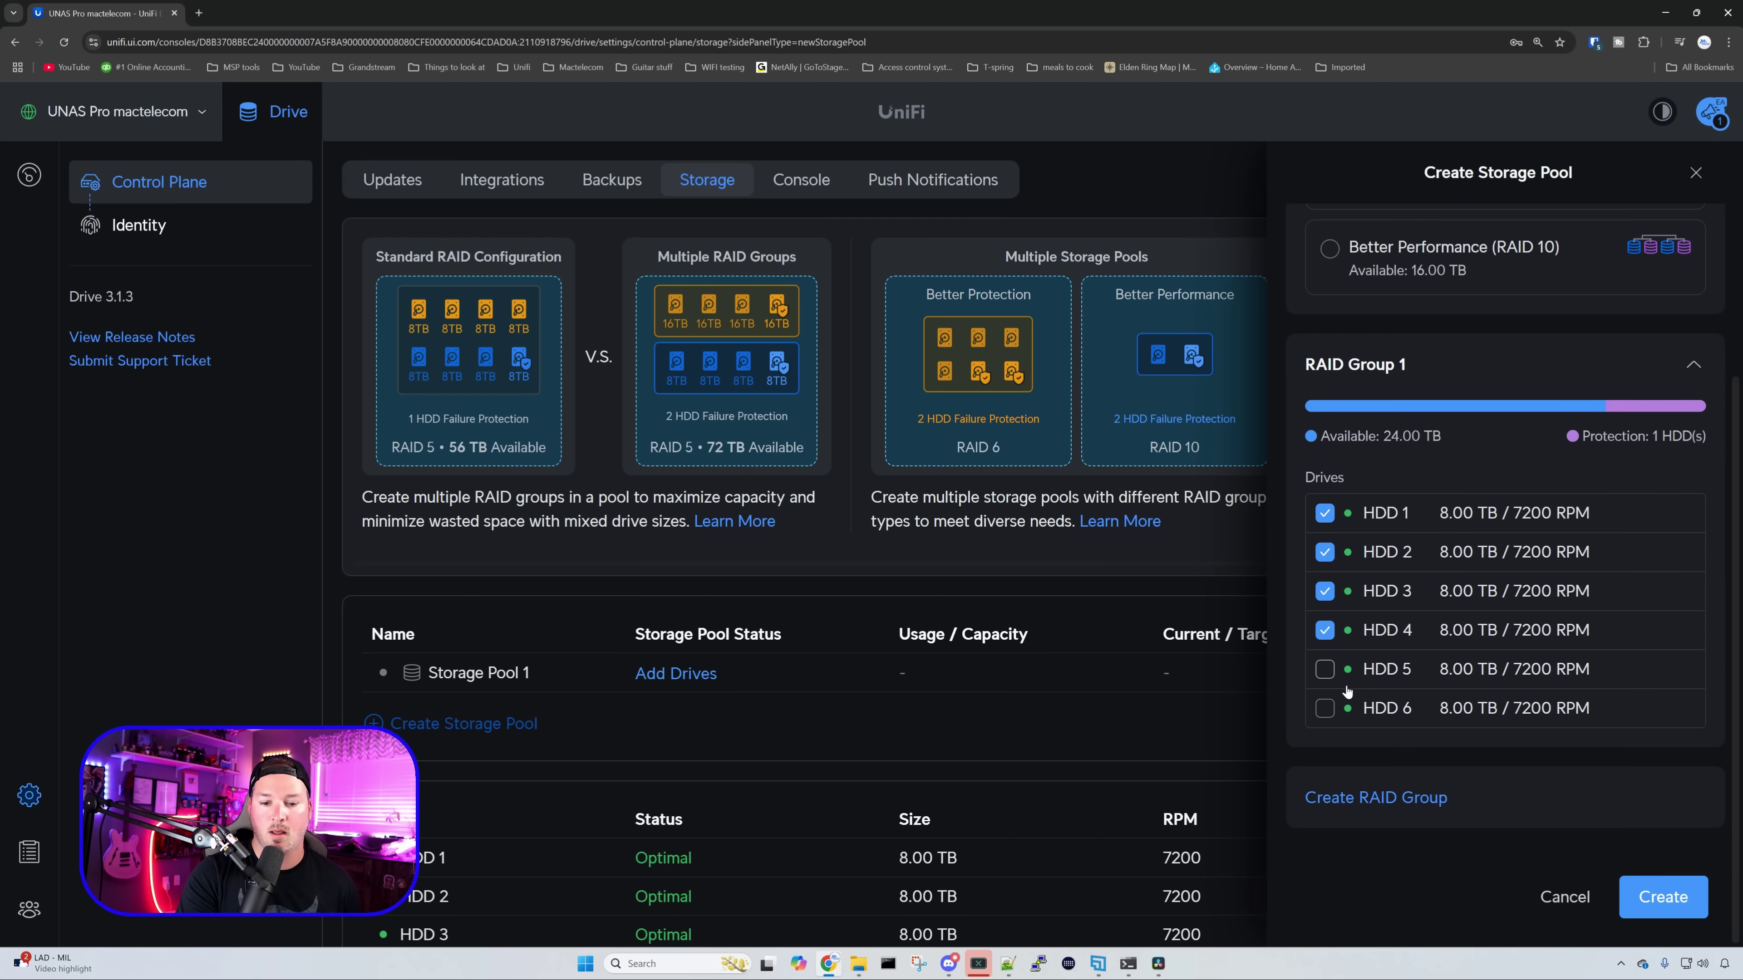
Step: Create RAID Group 2 with HDD 5 and 6, and create the pool
click(1426, 797)
scroll(1461, 755, down, 1)
scroll(1460, 774, down, 1)
click(1325, 626)
click(1324, 666)
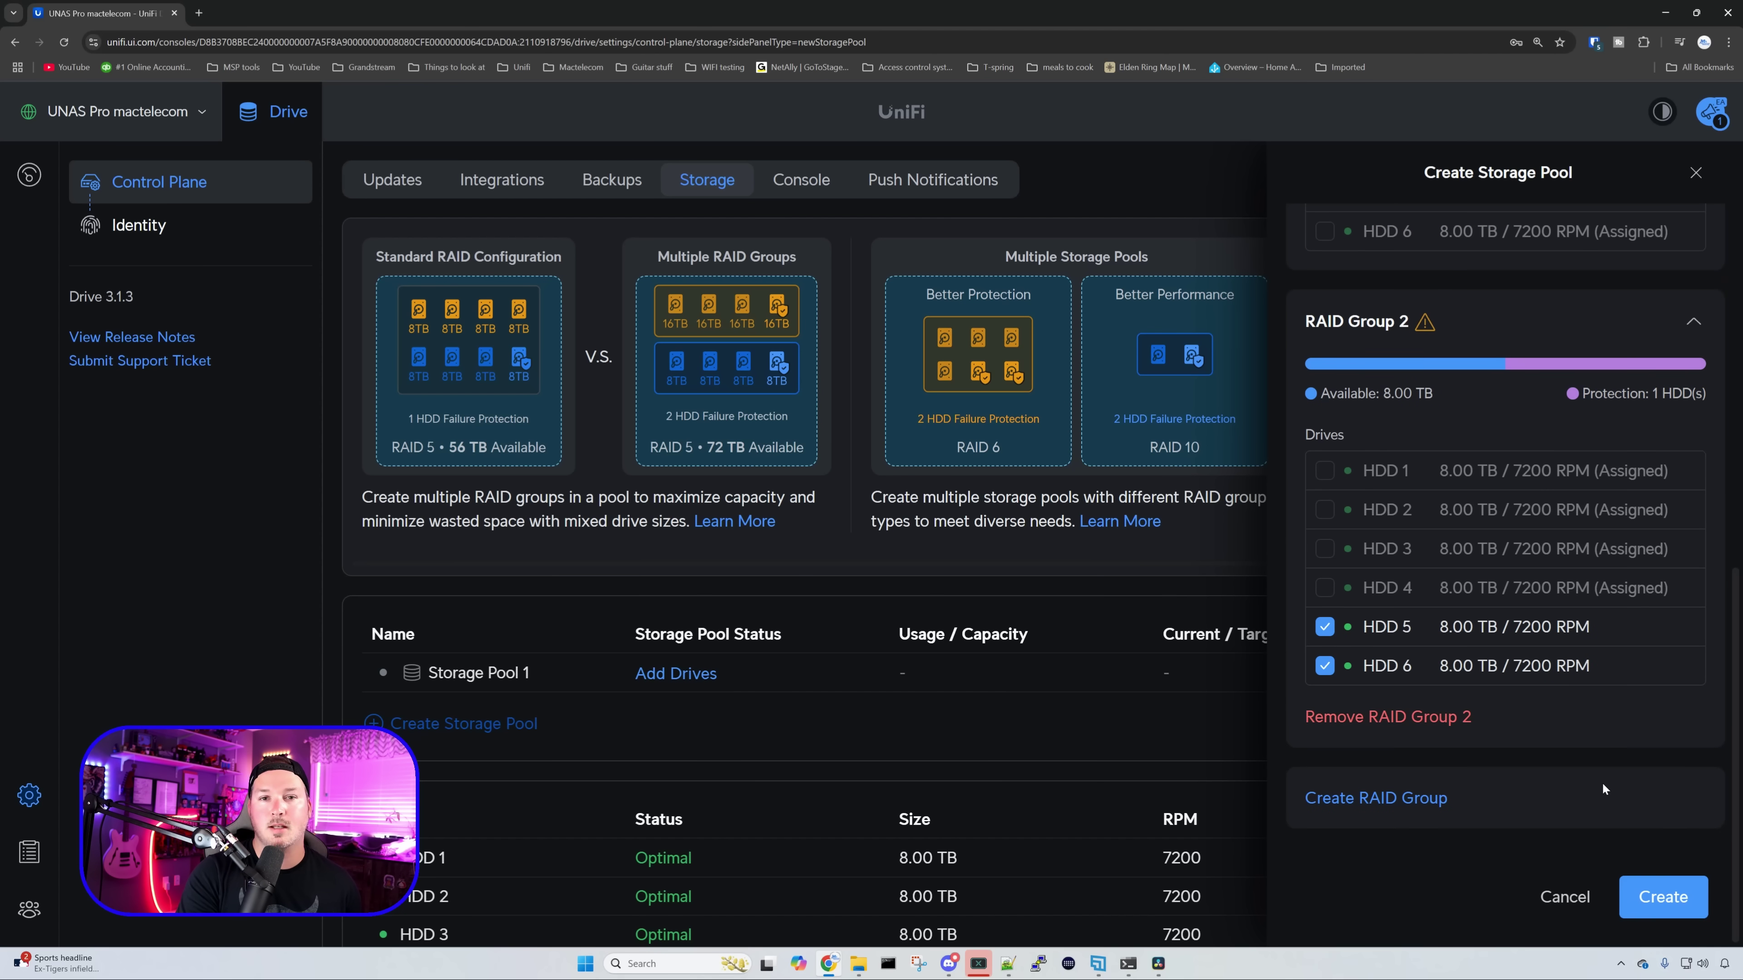
click(1654, 896)
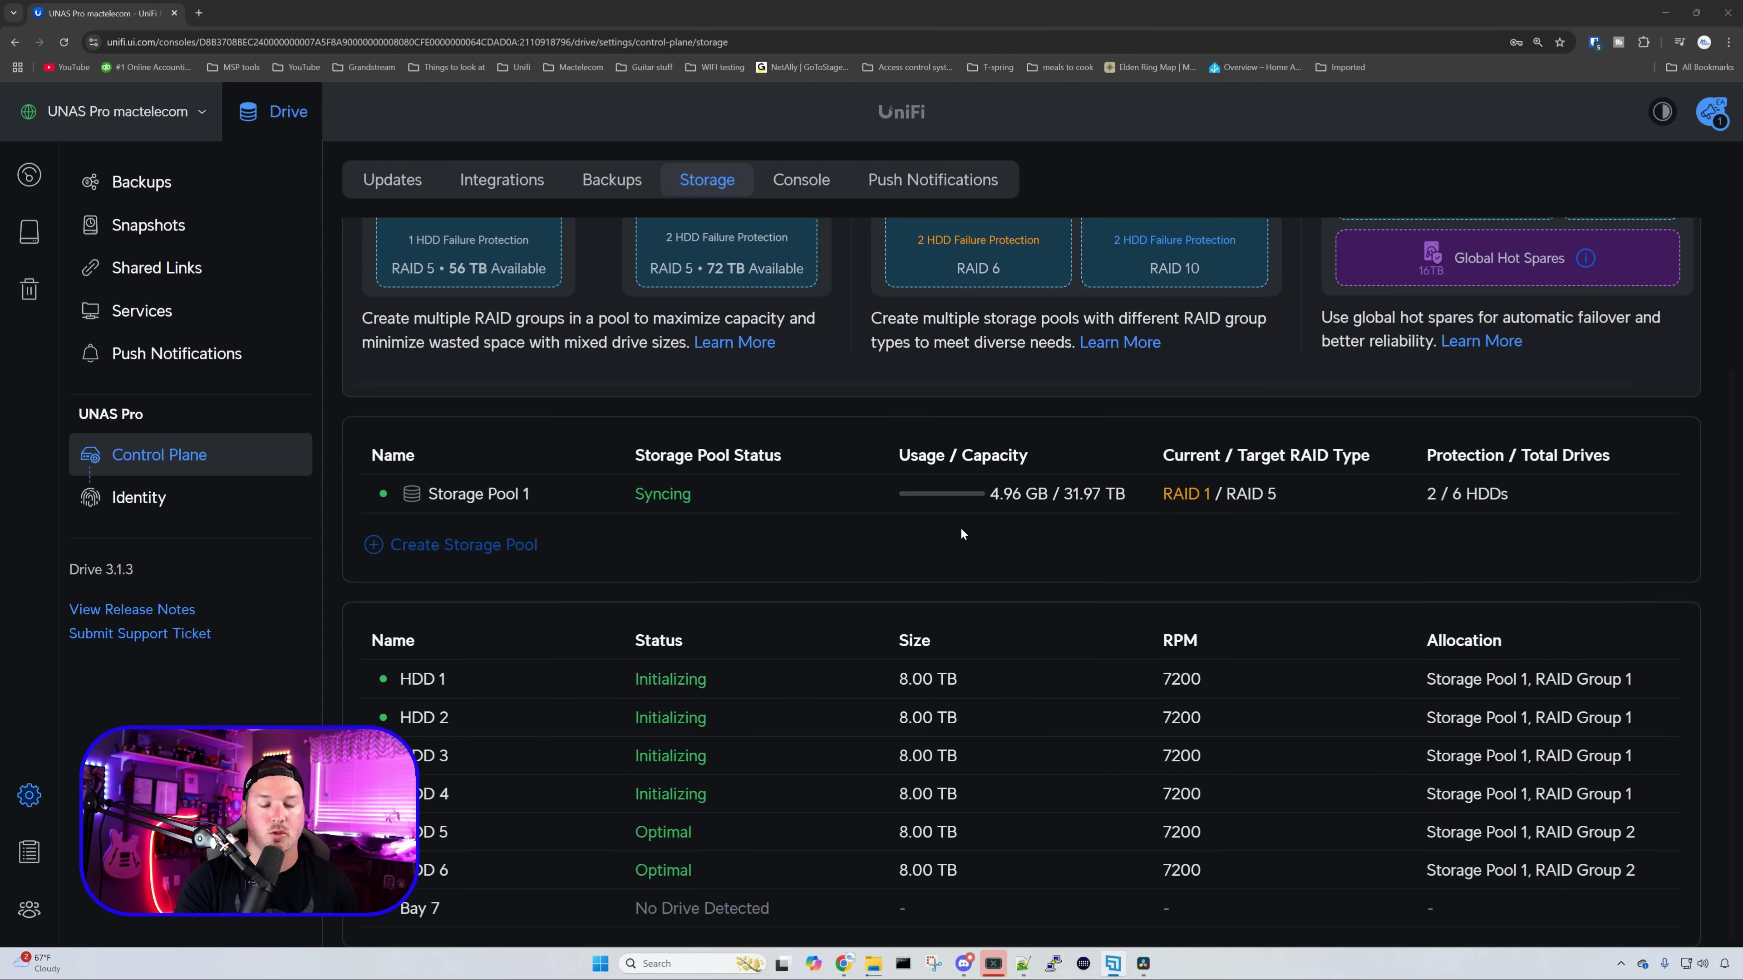
Step: Check the sync's 10h 39m 30s remaining, then return to the control plane update overview
mouse_move(675, 495)
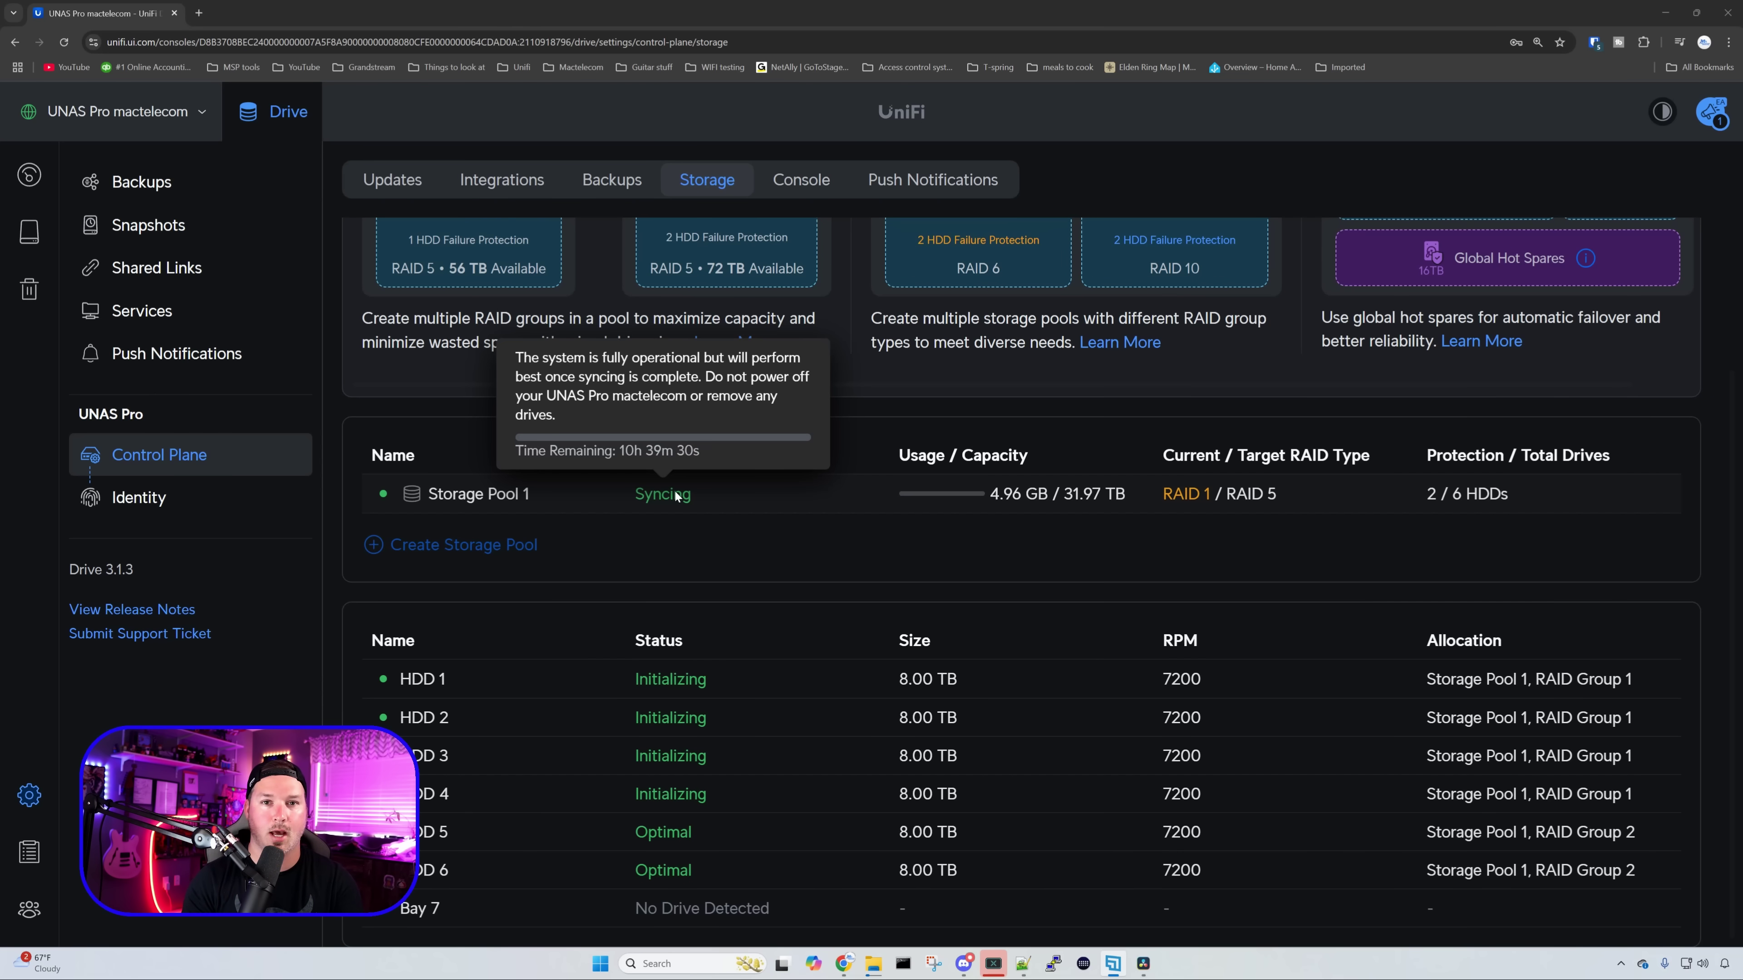
key(alt+Left)
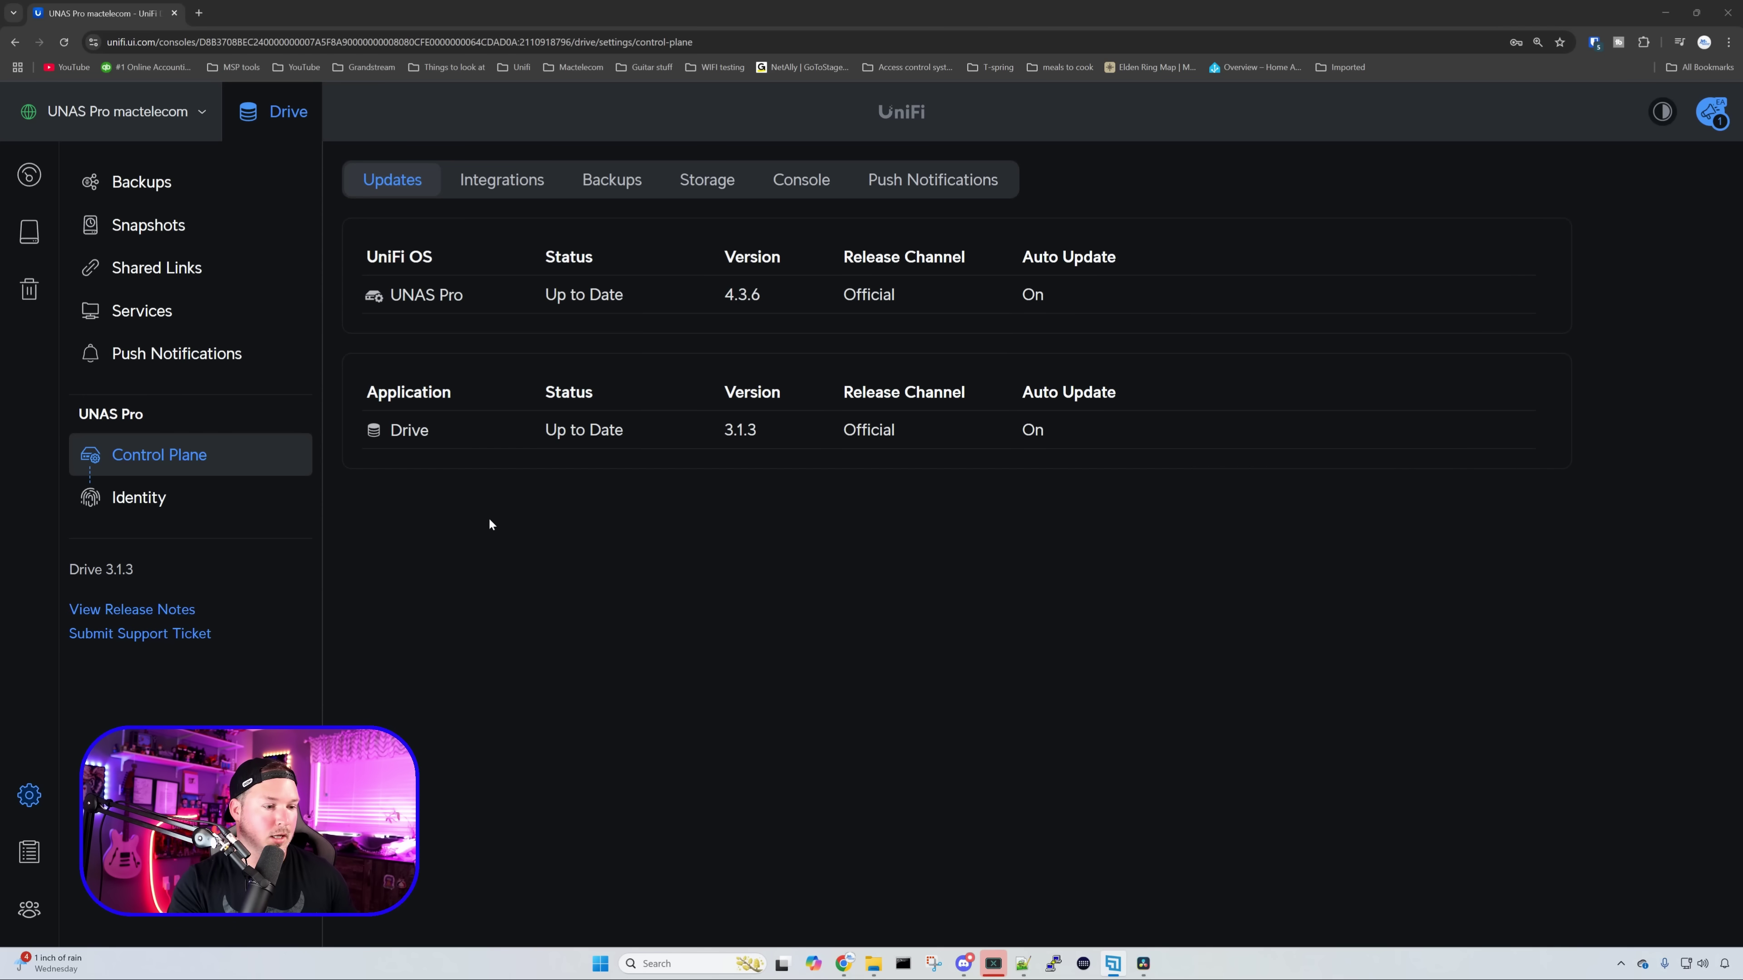
Step: In Identity settings, list the admin users and view the owner's expired-invitation details
click(218, 507)
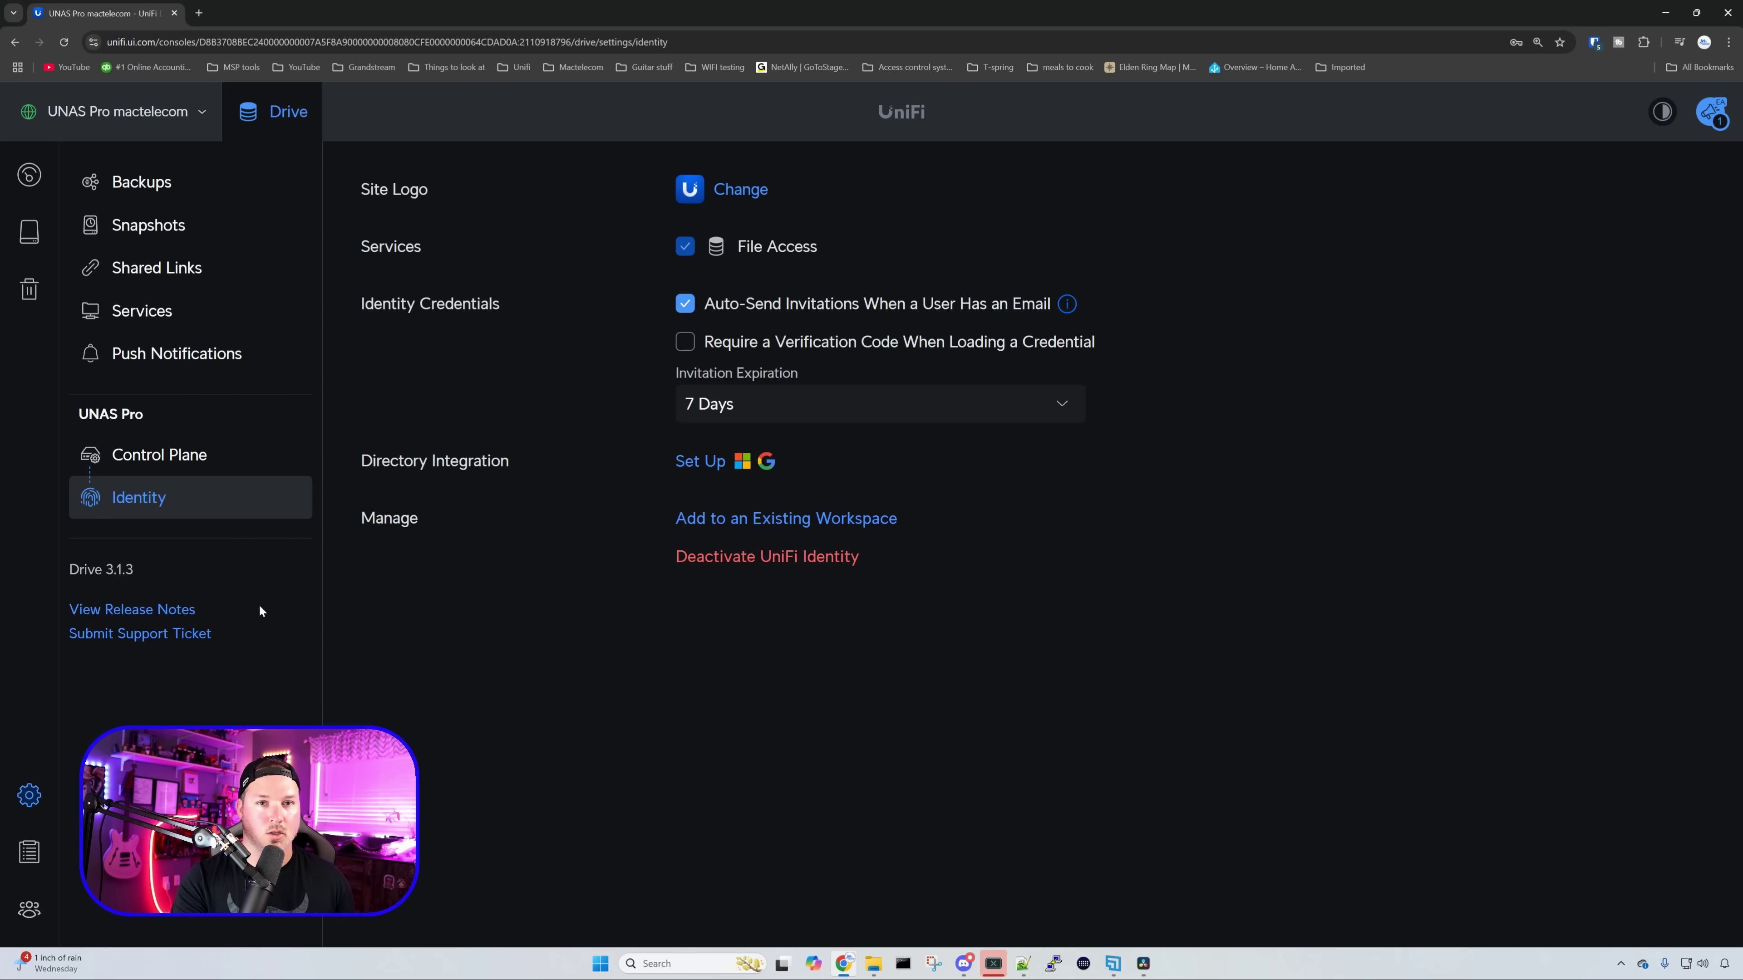
click(28, 912)
click(973, 289)
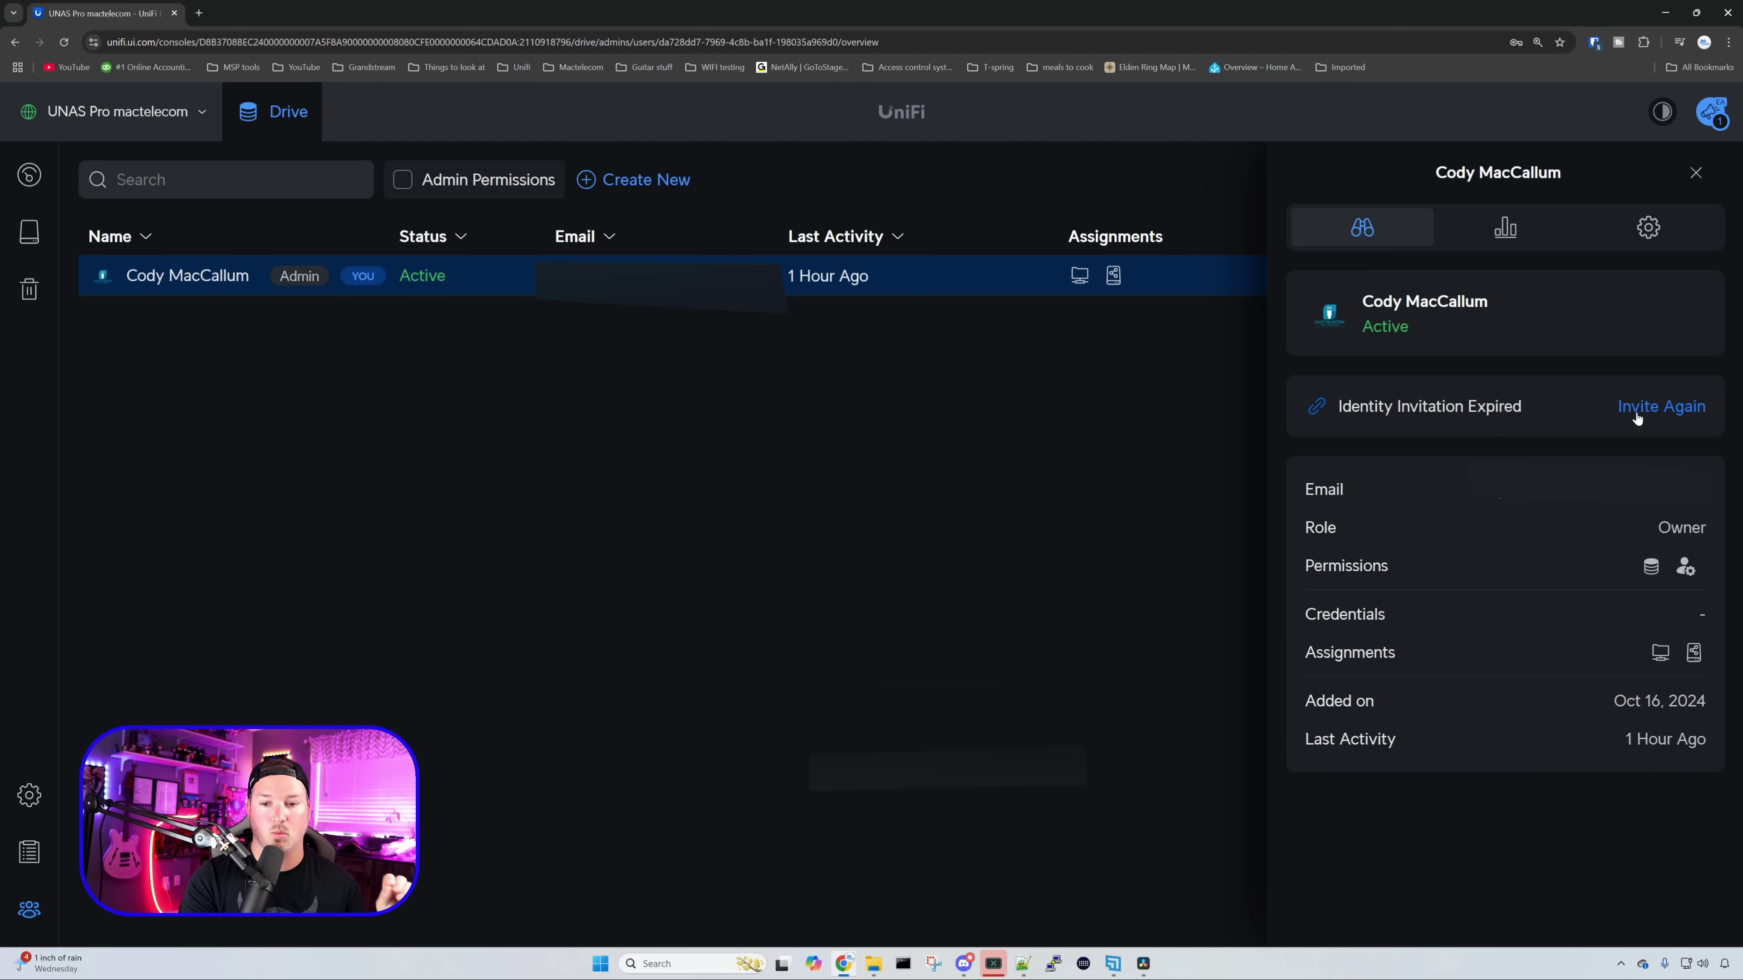
Step: Resend the owner's Identity invitation and load its copied link in a new browser tab
click(1636, 412)
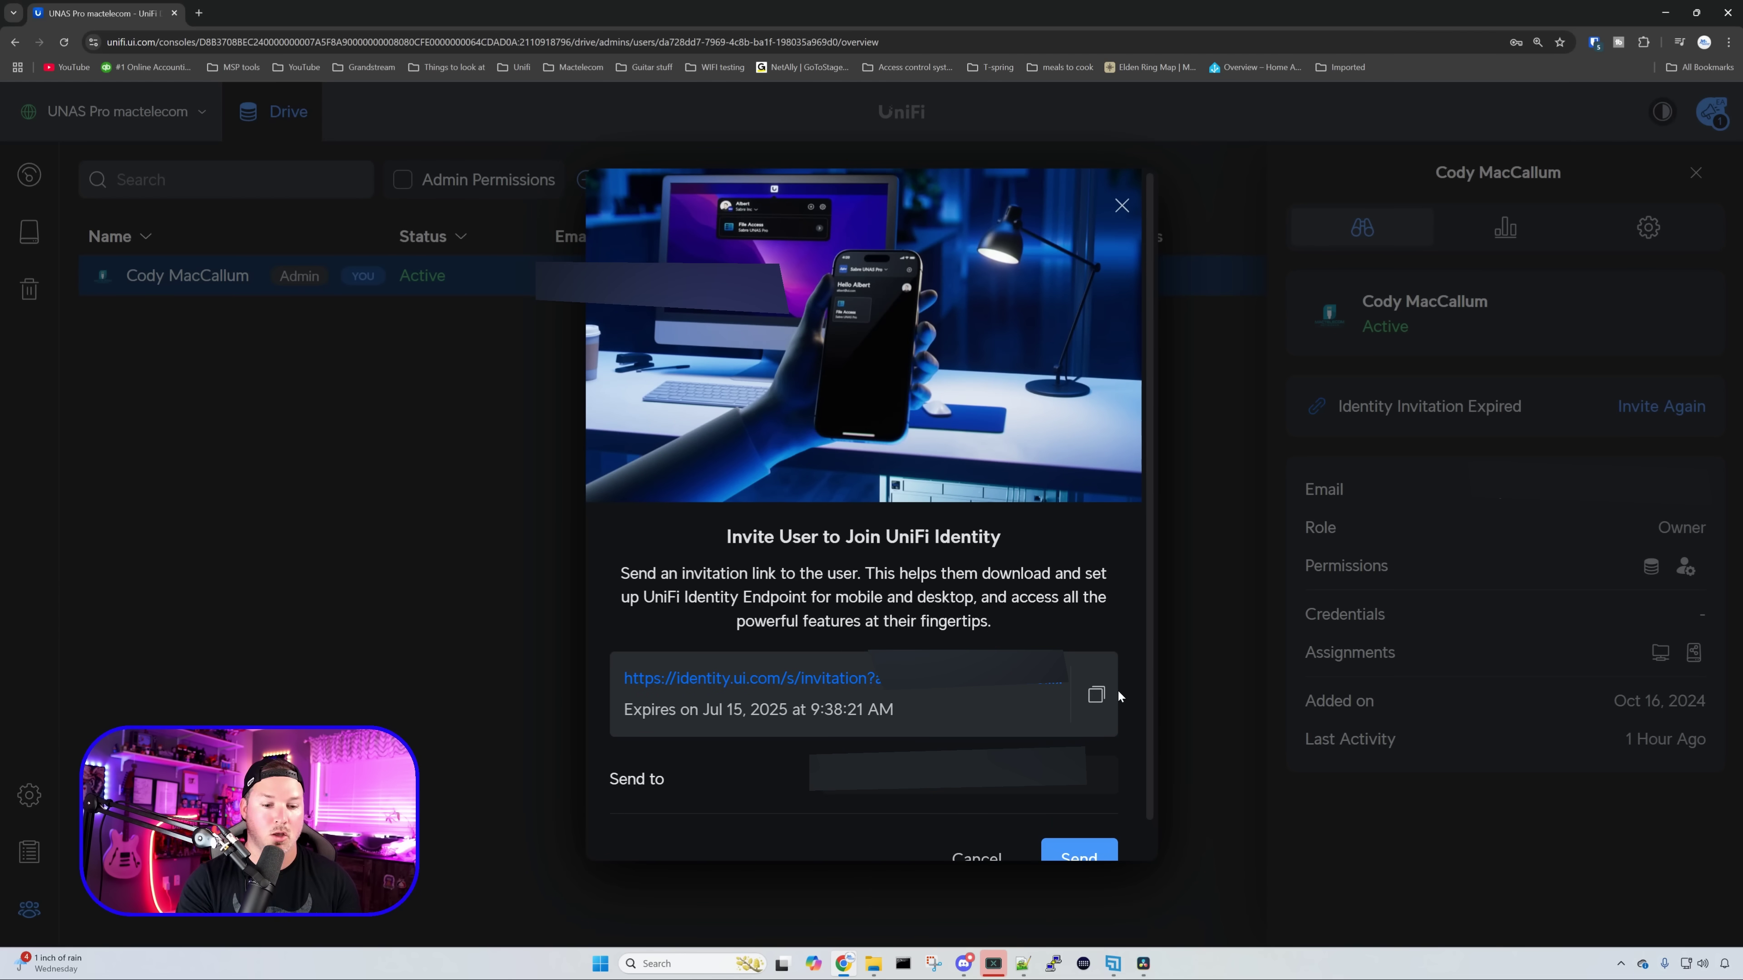
click(1098, 696)
key(ctrl+t)
key(ctrl+v)
key(Return)
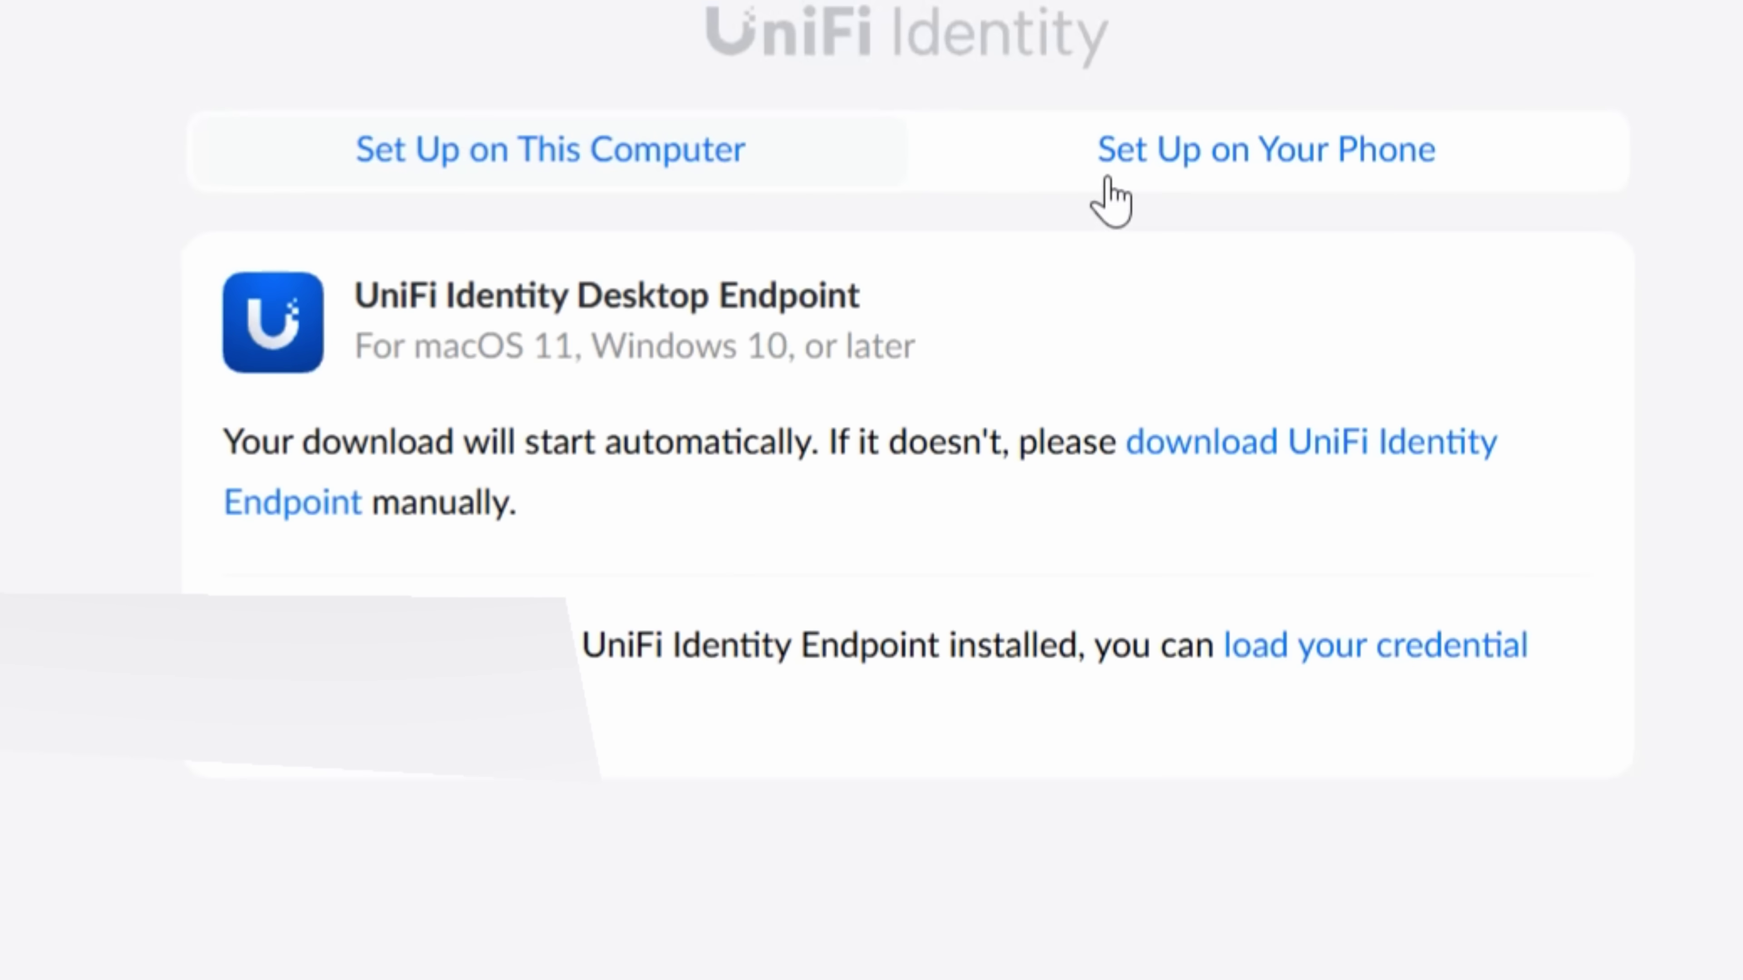
Step: Show the Identity Mobile Endpoint phone setup with App Store, Google Play and QR code
click(1124, 177)
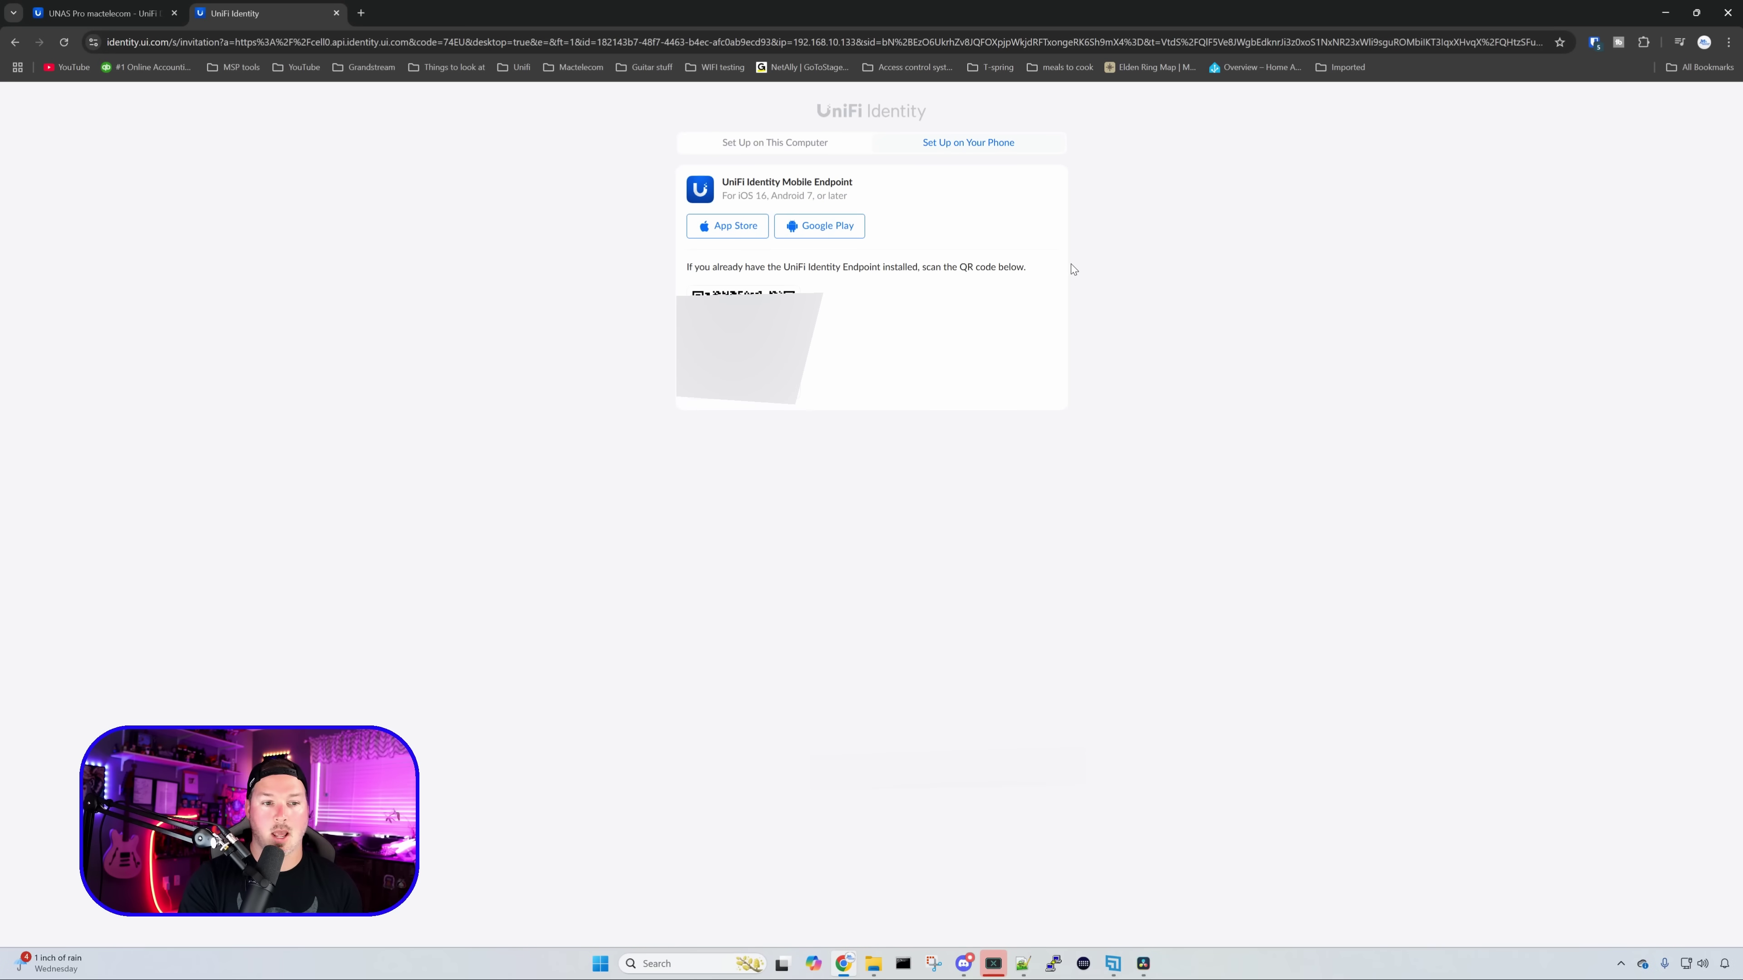